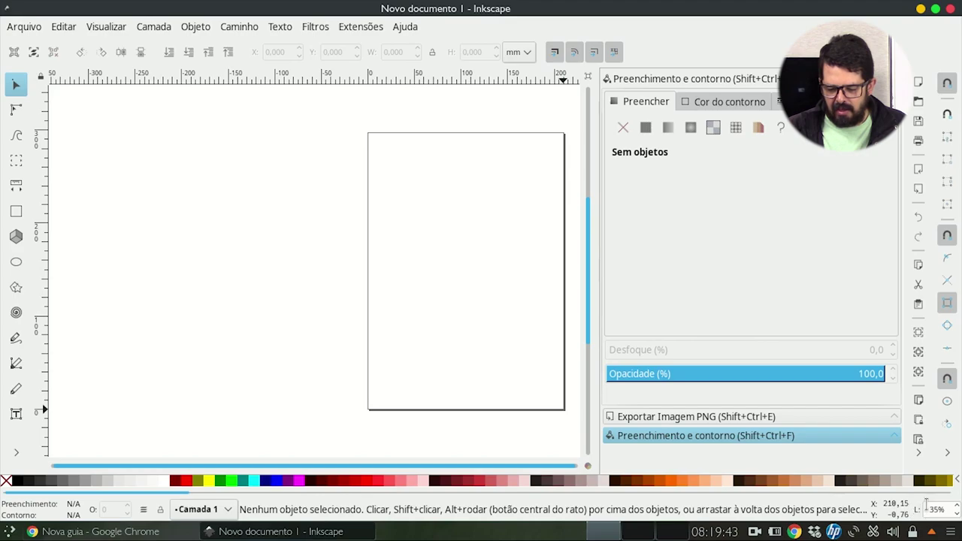
- Draw an ellipse about 58 × 55 mm in the upper part of the page as the figure's head
scroll(957, 511, up, 3)
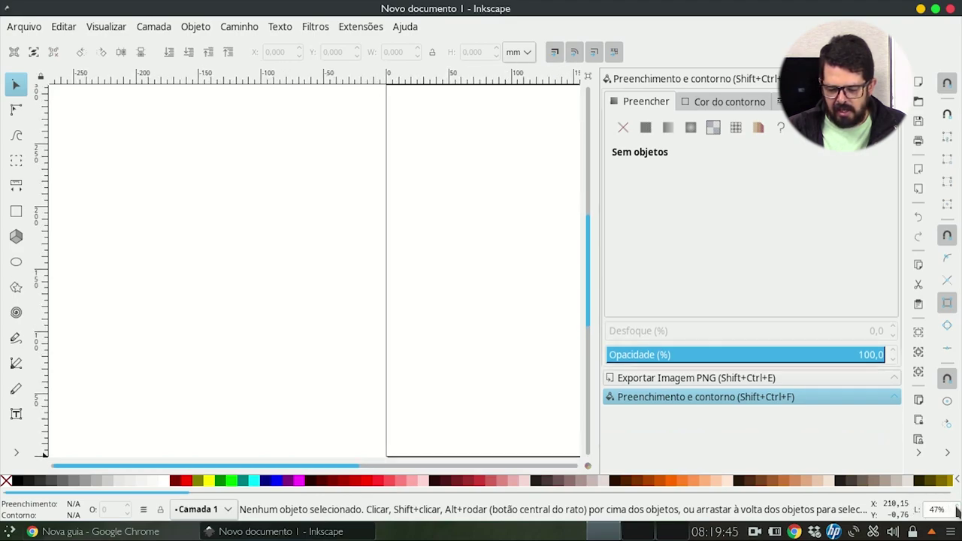
drag(257, 469, 364, 469)
drag(590, 267, 585, 241)
click(13, 264)
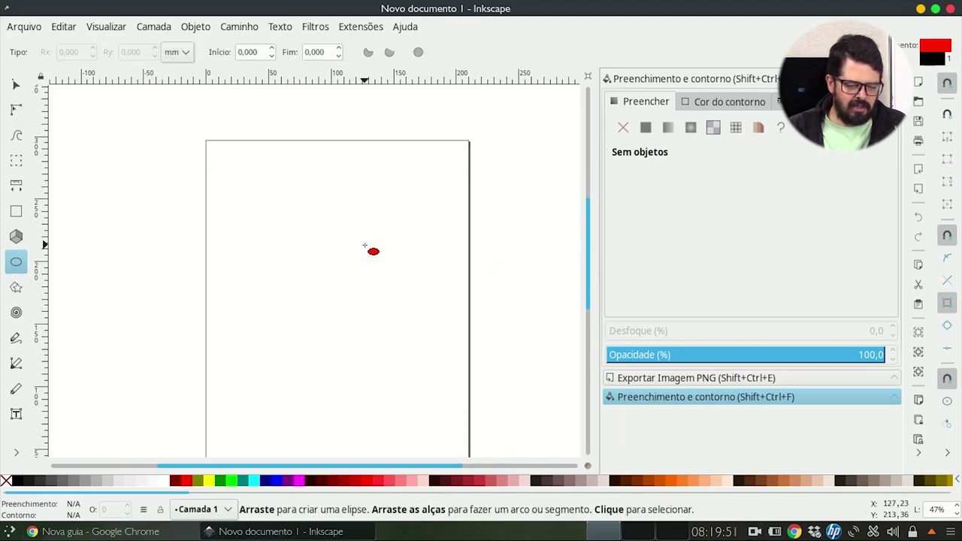
drag(318, 207, 390, 275)
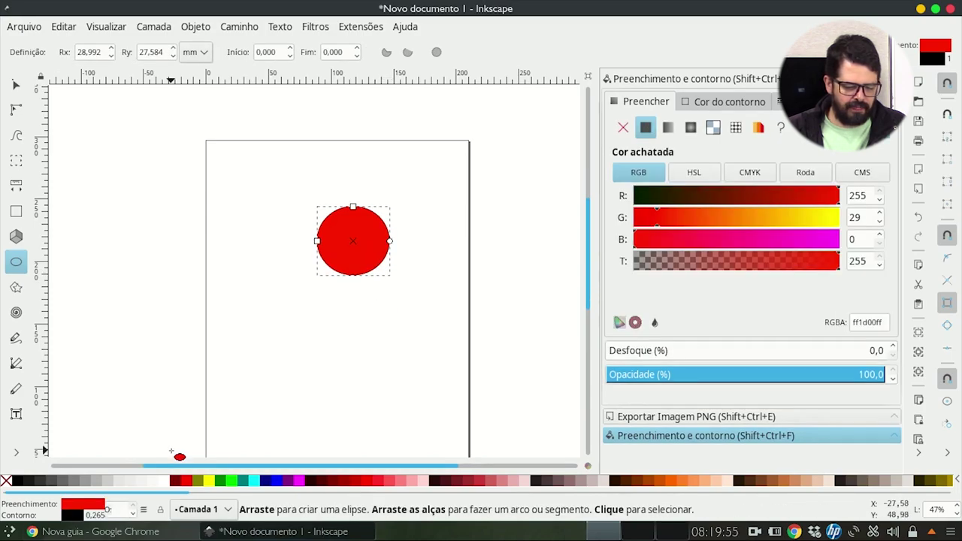
- Remove the ellipse's fill and set its stroke width to 2 mm
click(6, 481)
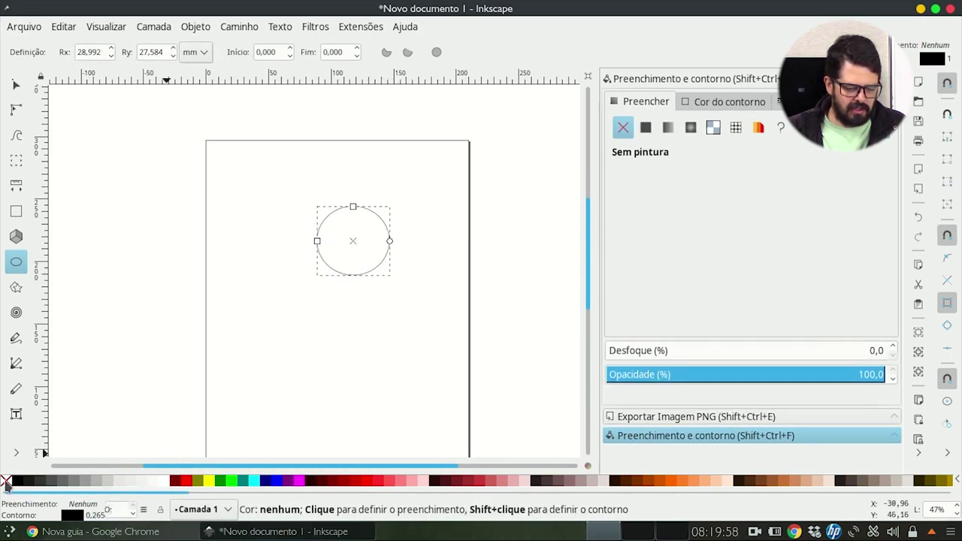
click(72, 516)
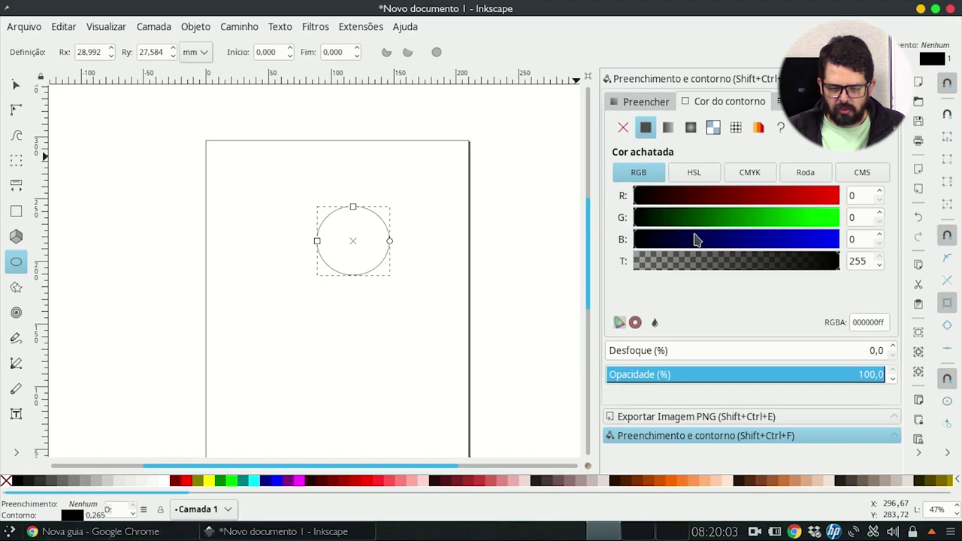
click(808, 101)
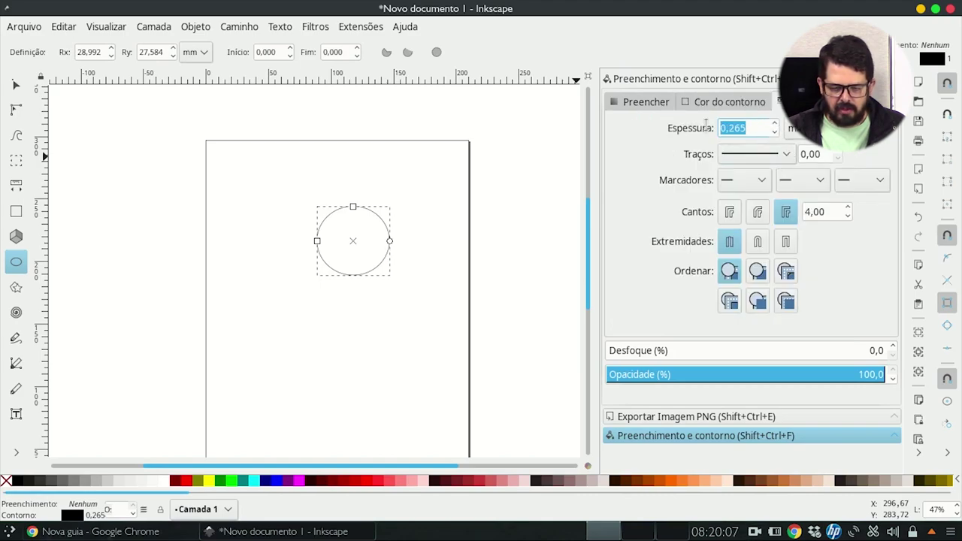
text(2)
key(Return)
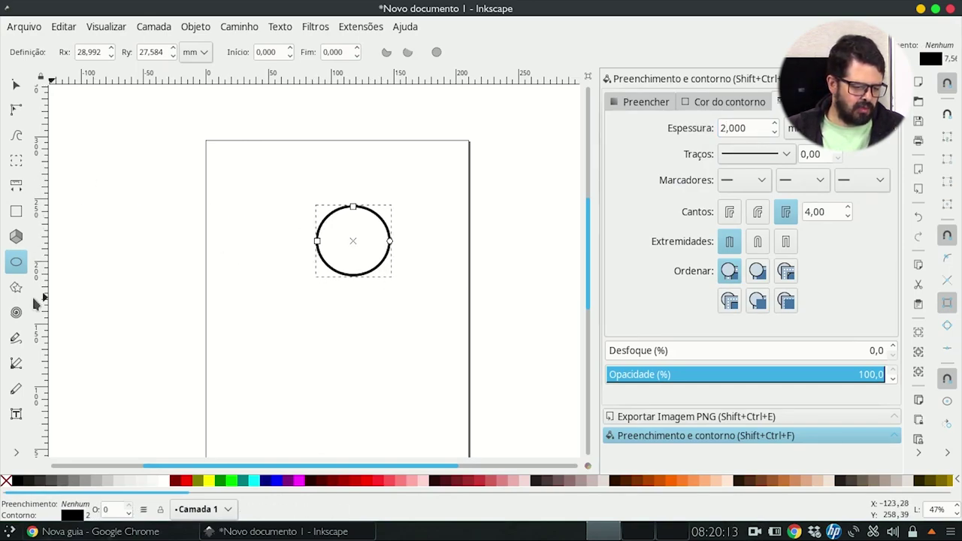
click(16, 391)
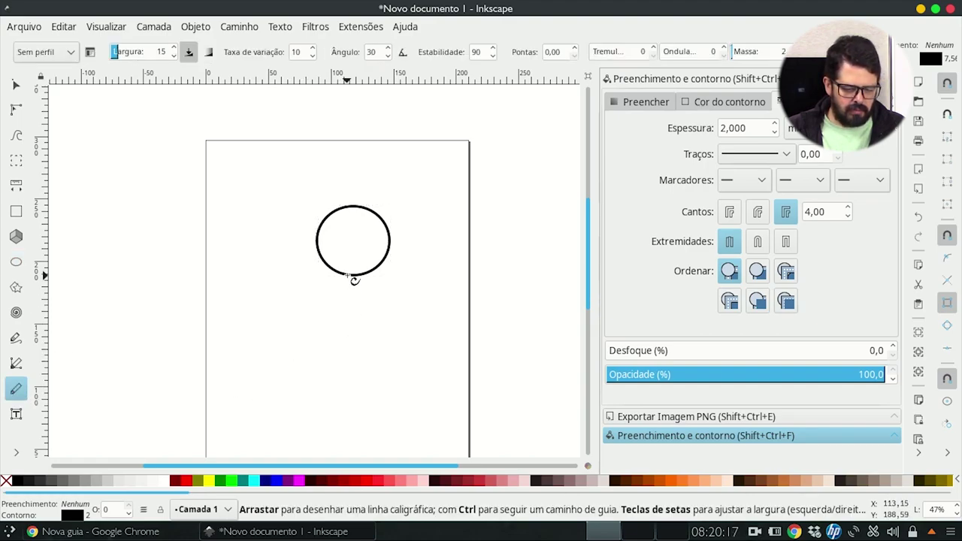
drag(354, 278, 341, 358)
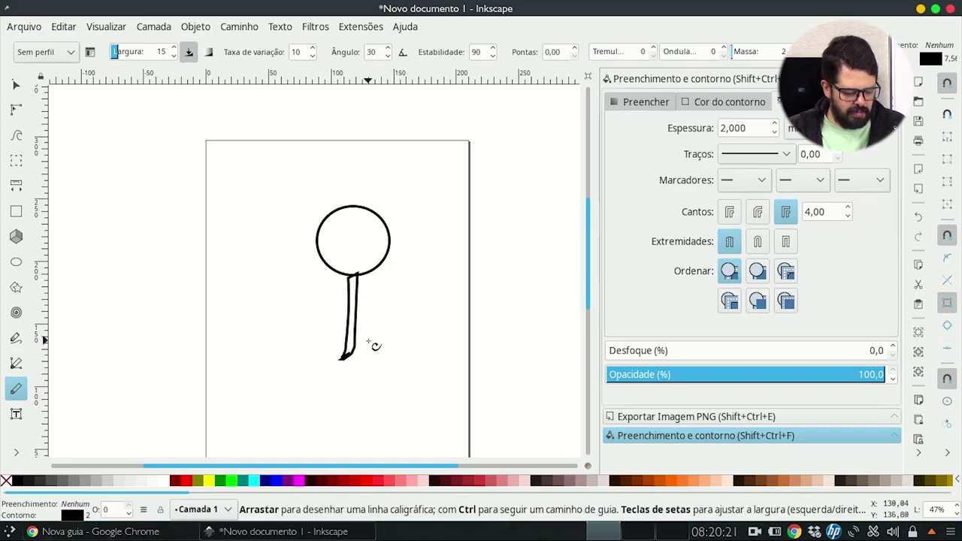
key(ctrl+z)
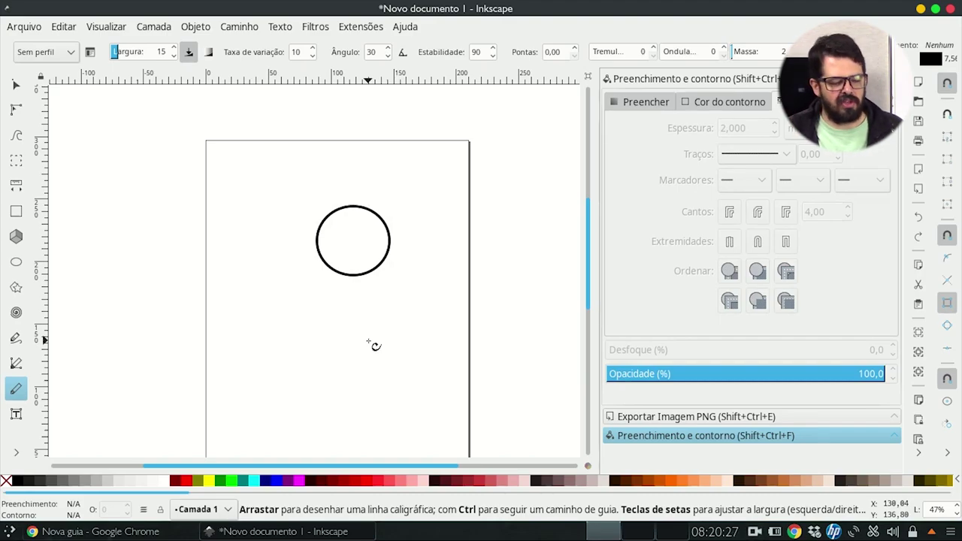
- Draw the stick figure's torso, arms and legs freehand with the Pencil tool below the head, and scale the whole figure down
click(15, 337)
mouse_move(353, 277)
mouse_down()
mouse_move(353, 357)
mouse_move(283, 311)
mouse_up()
drag(350, 291, 408, 267)
mouse_move(352, 354)
mouse_down()
mouse_move(326, 425)
mouse_move(418, 395)
mouse_up()
click(16, 85)
drag(236, 166, 494, 464)
- Draw the gallows as a black vertical post about 9 × 172 mm with a horizontal beam across its top, reaching over the figure
click(16, 211)
drag(248, 215, 299, 414)
drag(232, 200, 423, 215)
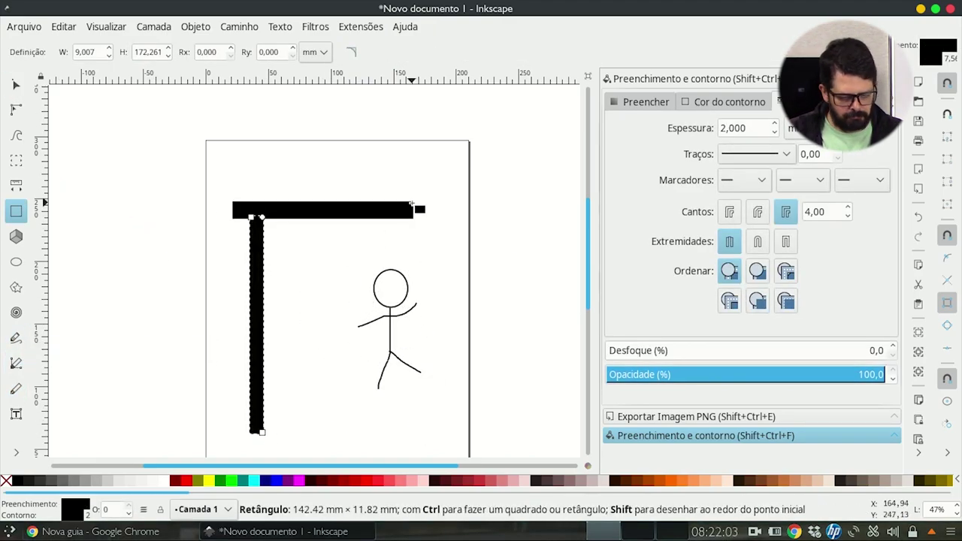
- Draw the rope as a freehand vertical line hanging from the beam to the figure's head, and leave nothing selected
click(16, 338)
mouse_move(324, 239)
mouse_down()
mouse_move(325, 311)
mouse_move(325, 218)
mouse_up()
click(15, 84)
key(Escape)
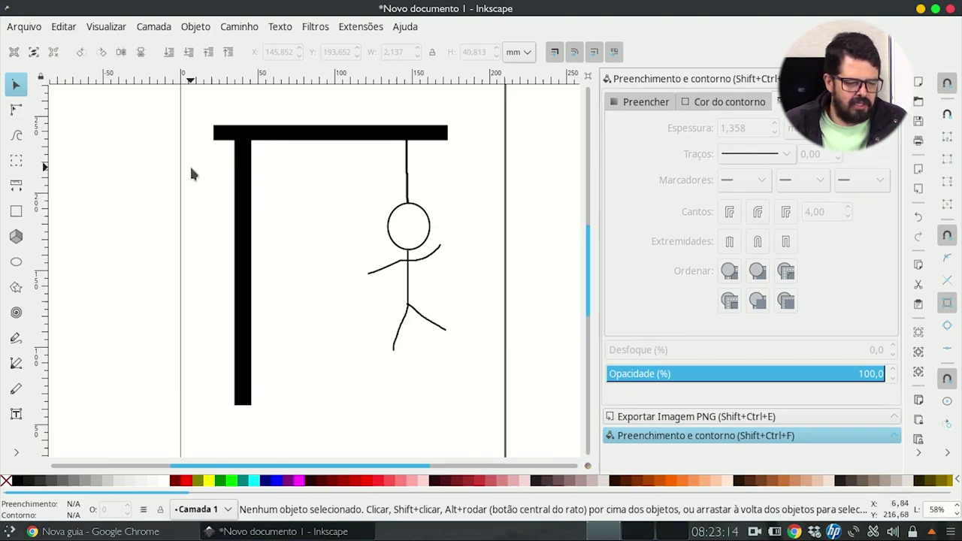
- Put the head ellipse into a group of its own and deselect it
click(389, 226)
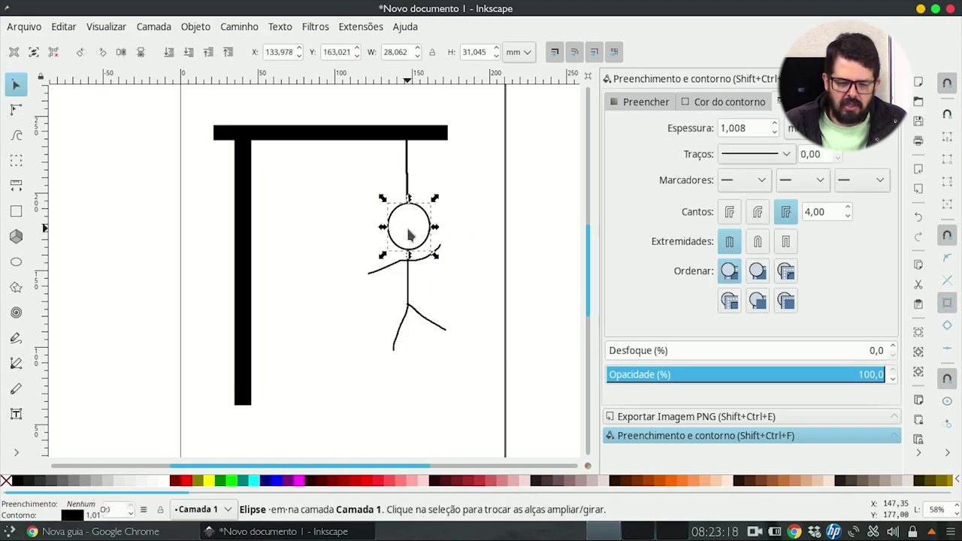
right_click(394, 216)
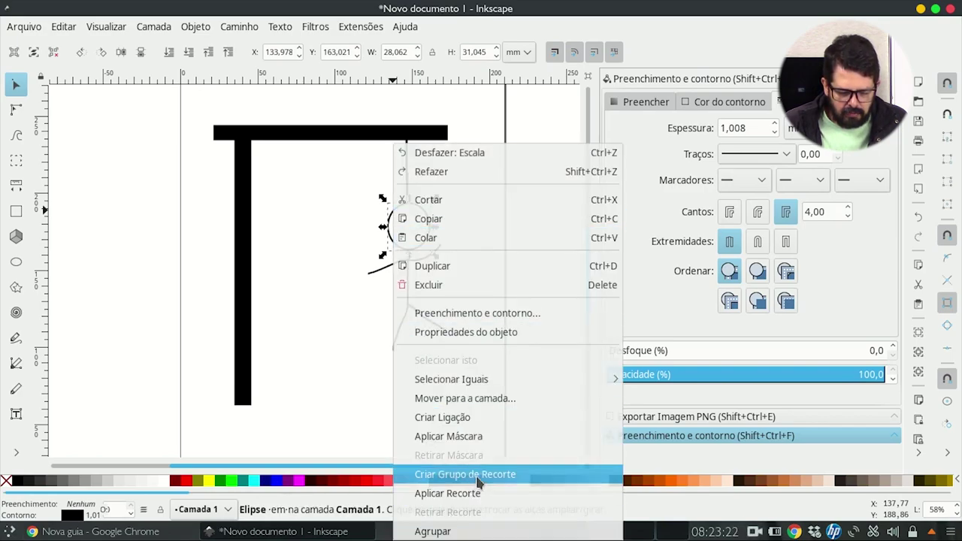
click(474, 532)
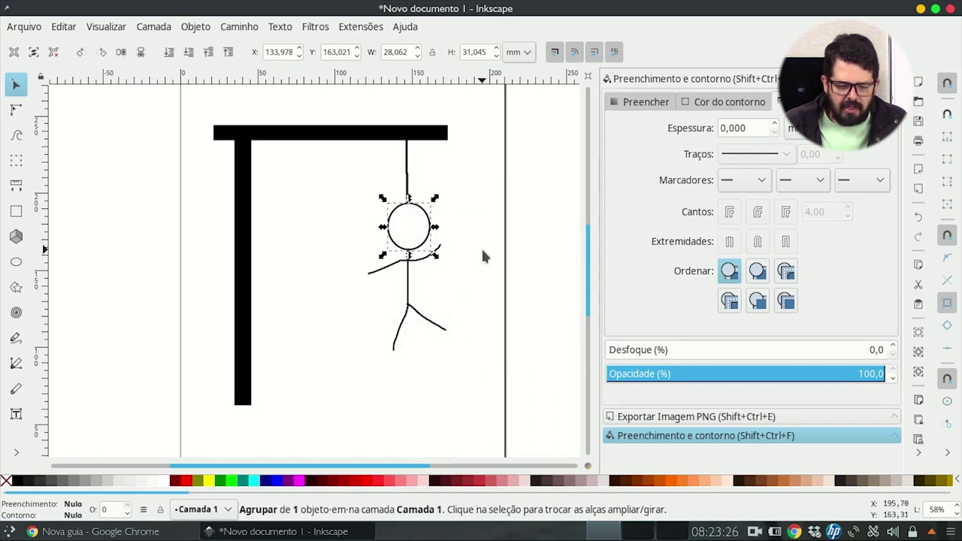
click(483, 257)
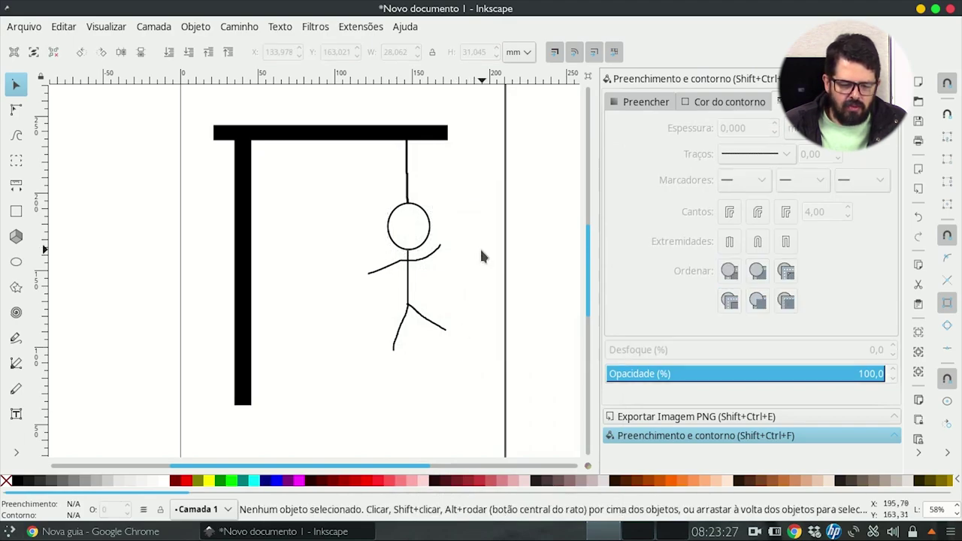
- Put each of the figure's two arm paths into its own separate group
click(433, 258)
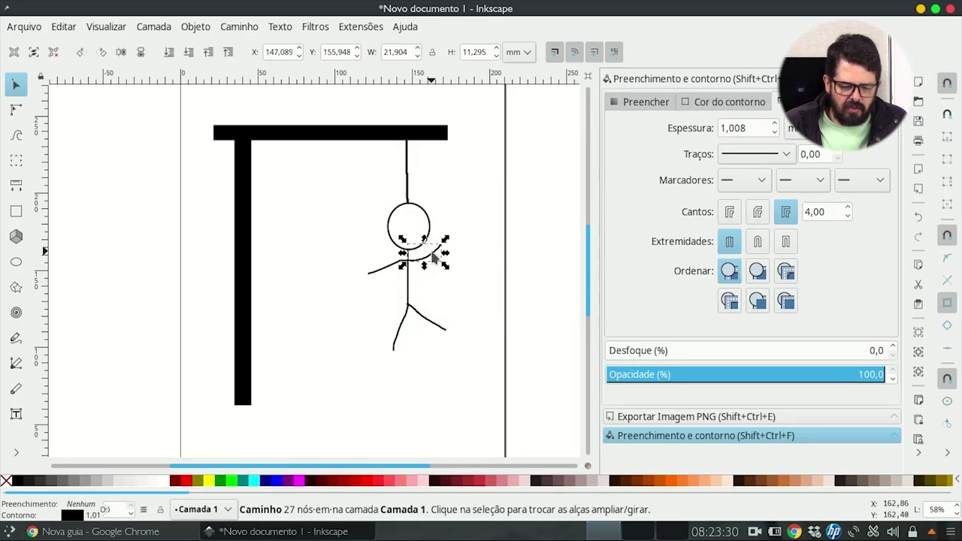
right_click(433, 258)
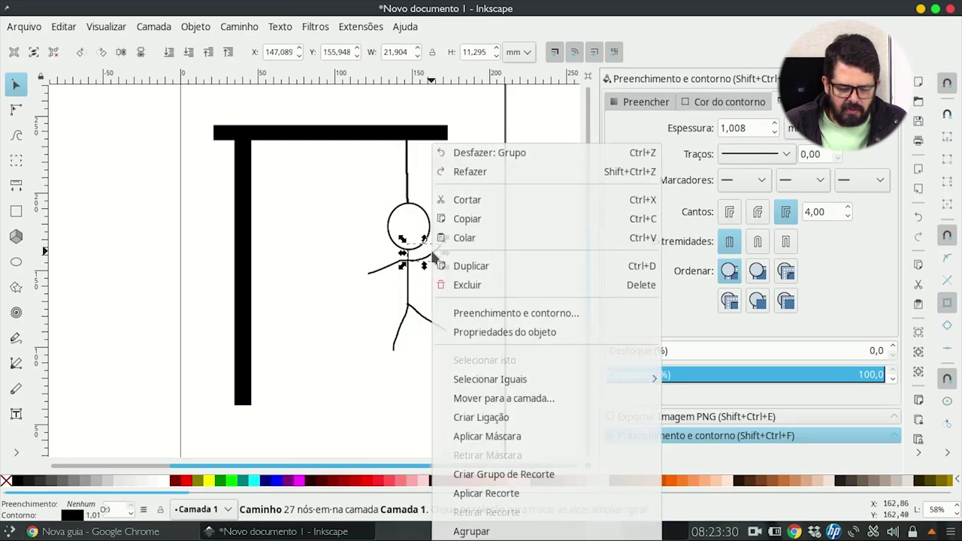
click(471, 531)
click(498, 242)
click(387, 277)
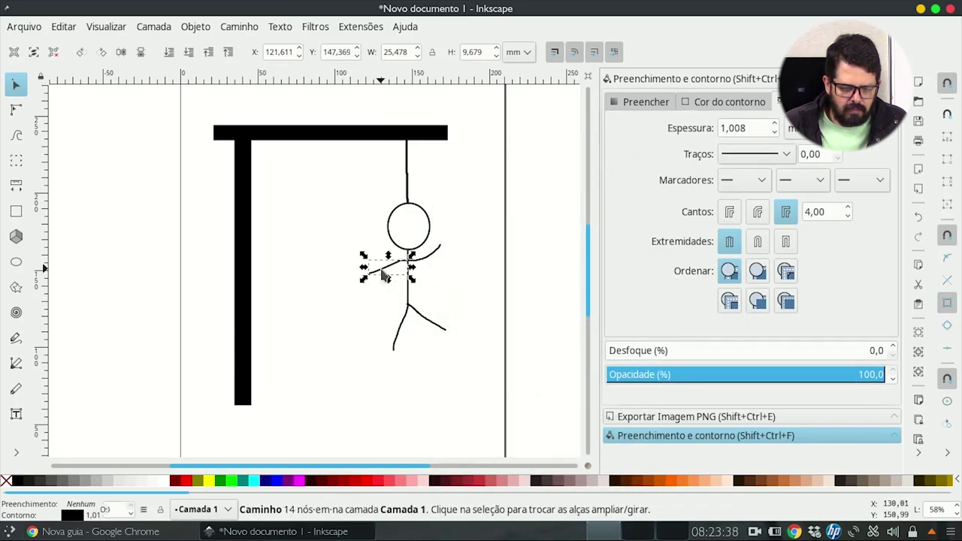
- Put the torso line and each of the two leg paths into their own separate groups
click(408, 303)
right_click(408, 303)
click(464, 391)
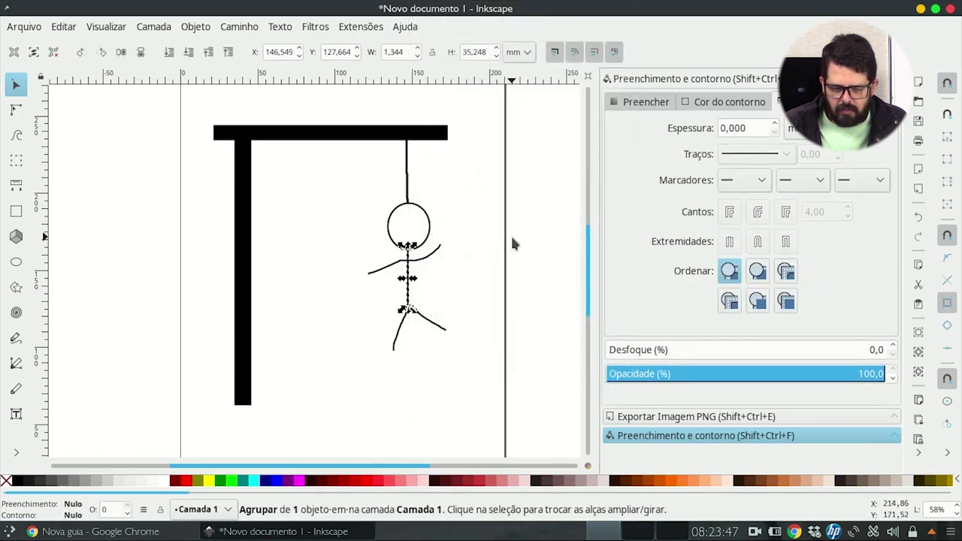
click(429, 320)
right_click(429, 319)
click(452, 388)
click(395, 334)
right_click(395, 335)
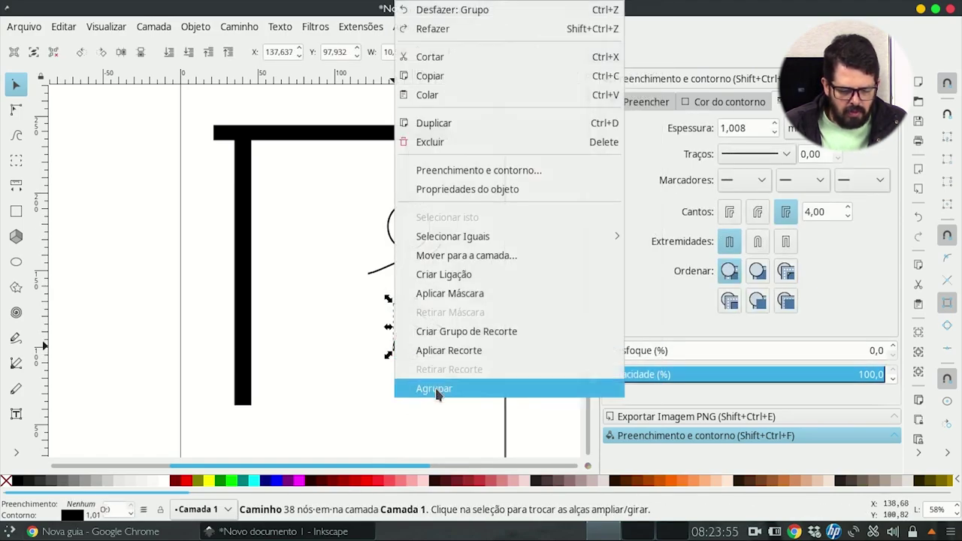
click(436, 389)
click(419, 406)
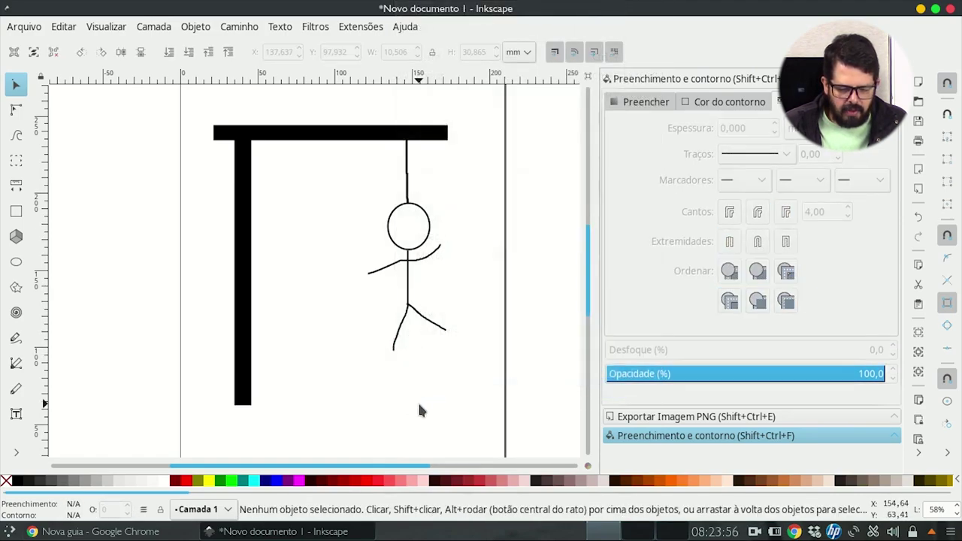
- Open the object properties for the group of the leg extending to the right
click(433, 325)
right_click(435, 326)
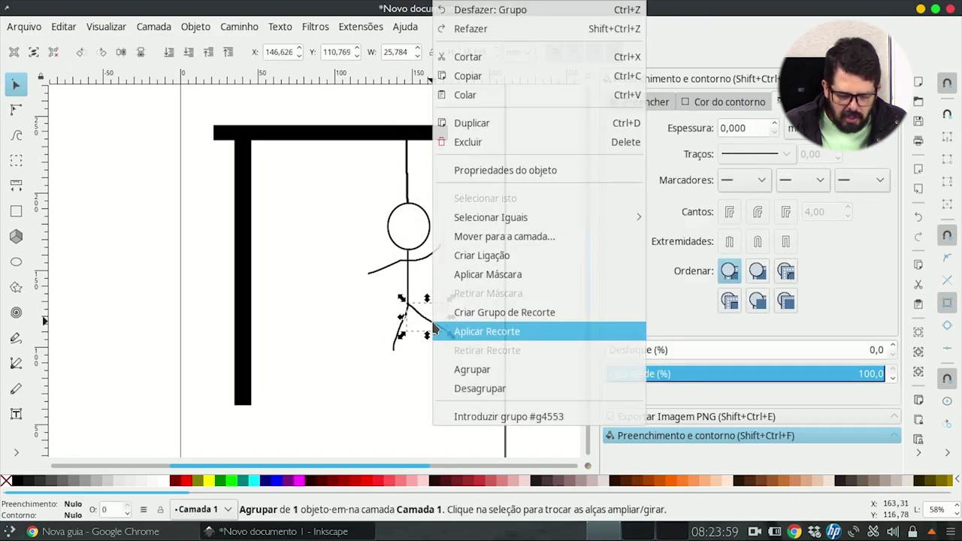
click(561, 173)
drag(745, 106, 716, 105)
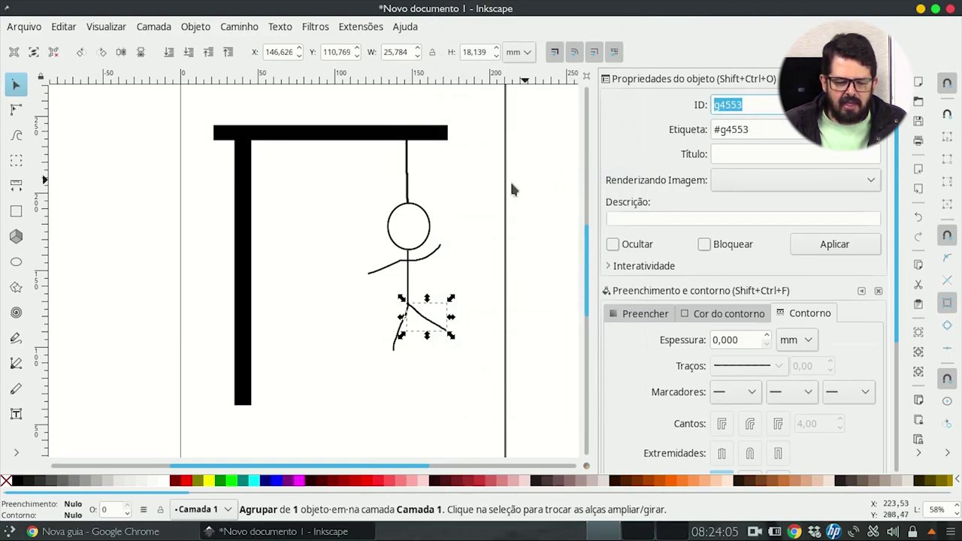
- Set the head group's ID to cabeca and its label to #cabeca, and apply the changes
click(429, 220)
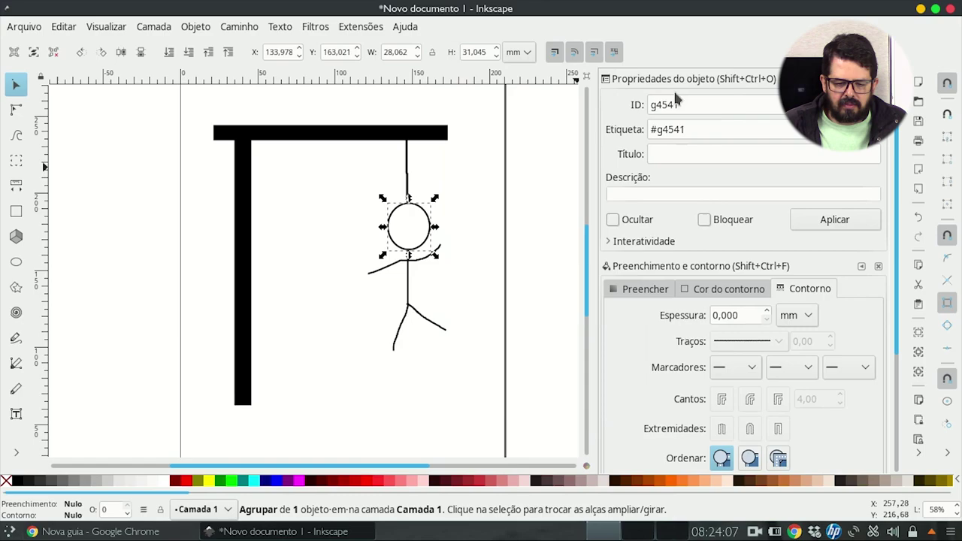
drag(681, 104, 594, 103)
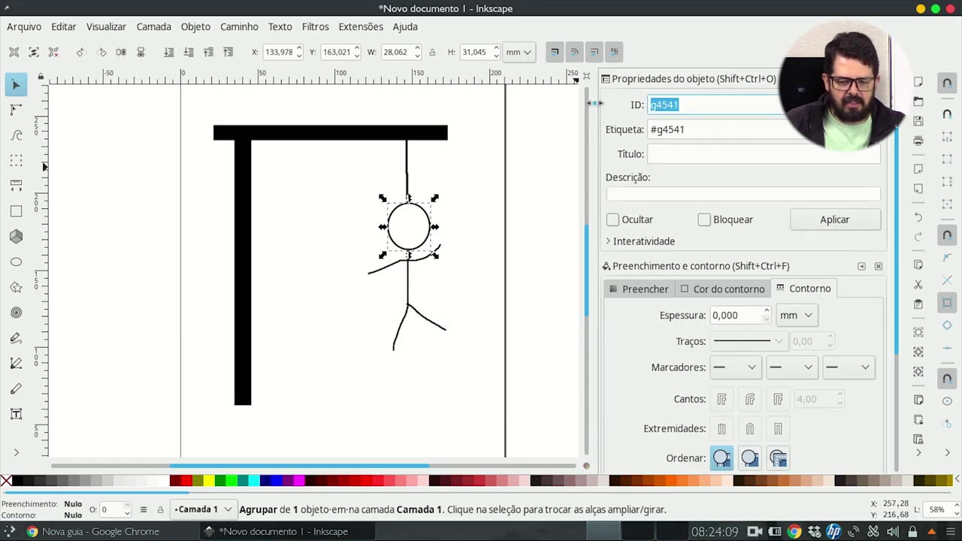
text(cabeca)
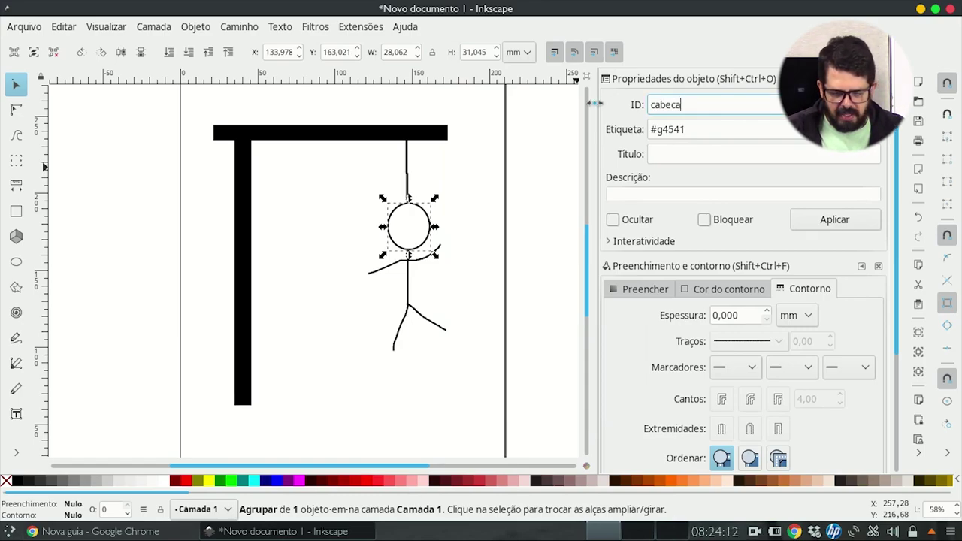
key(Tab)
text(#c)
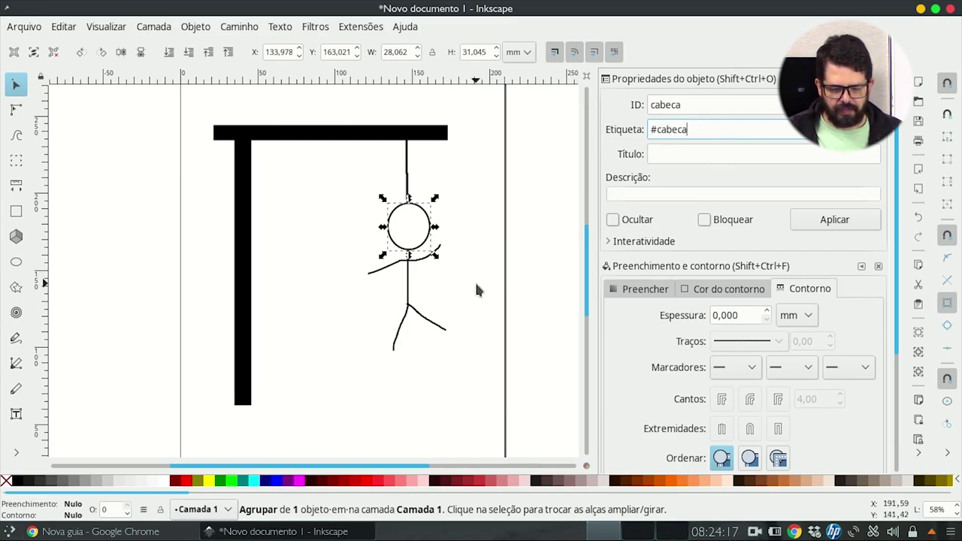
click(676, 153)
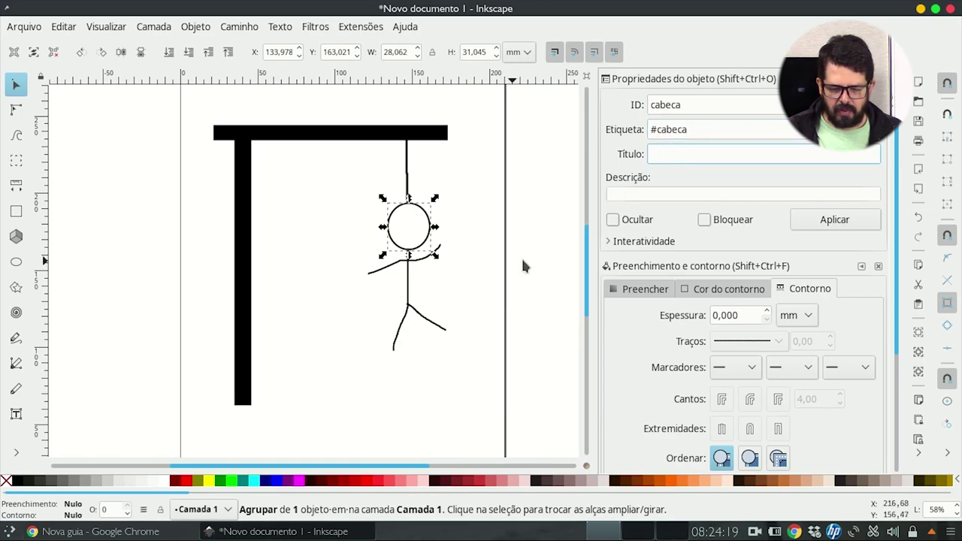
click(841, 229)
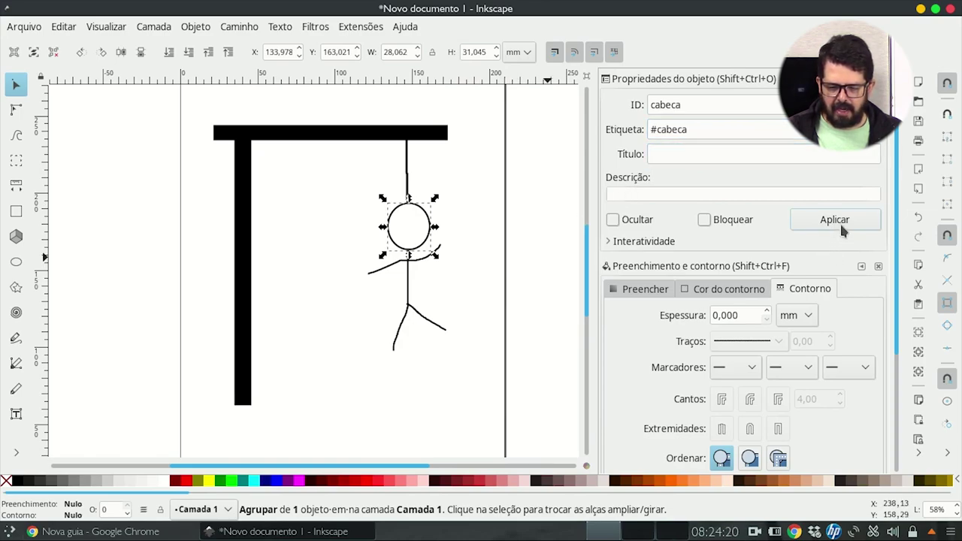
- Set the torso group's ID to corpo and its label to #corpo, and apply the changes
click(408, 289)
drag(681, 104, 660, 104)
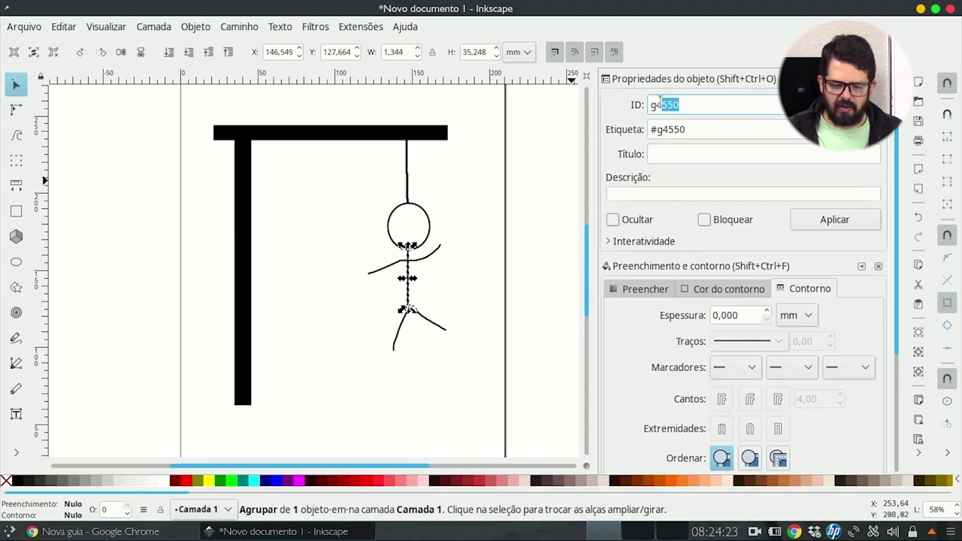
text(corpo)
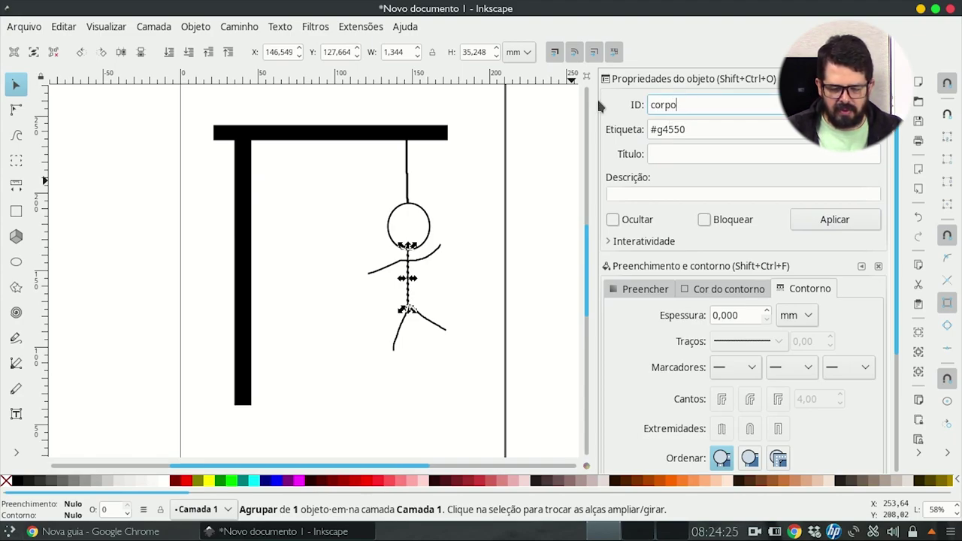
key(Tab)
text(#cor)
key(BackSpace)
text(rpo)
click(850, 219)
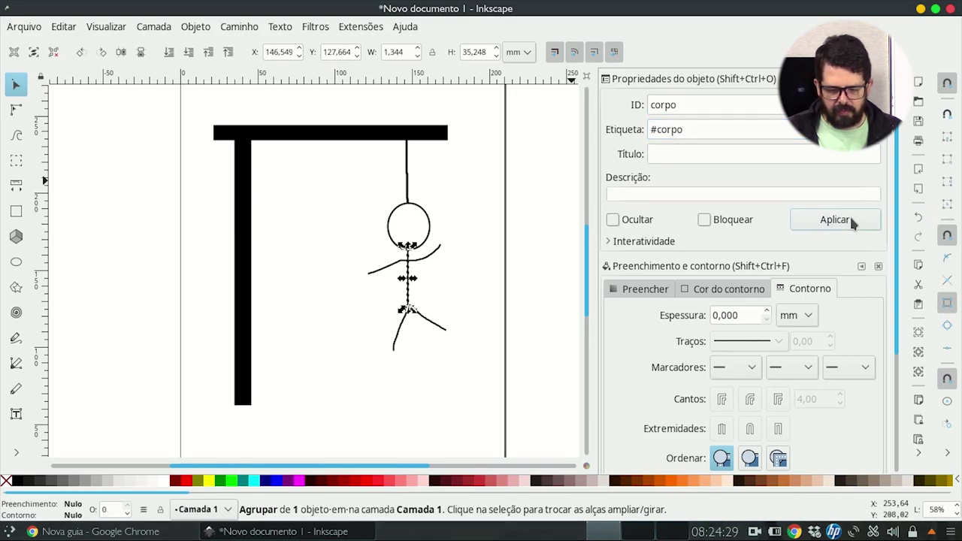
- Set the ID of the arm group extending to the right to bracodireito and its label to #bracodireito, and apply the changes
click(438, 257)
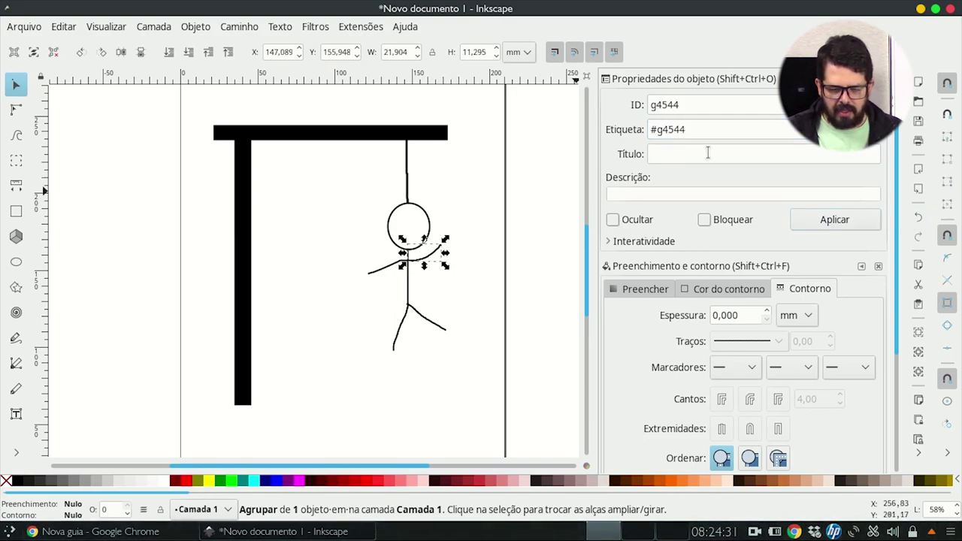
drag(700, 110, 610, 105)
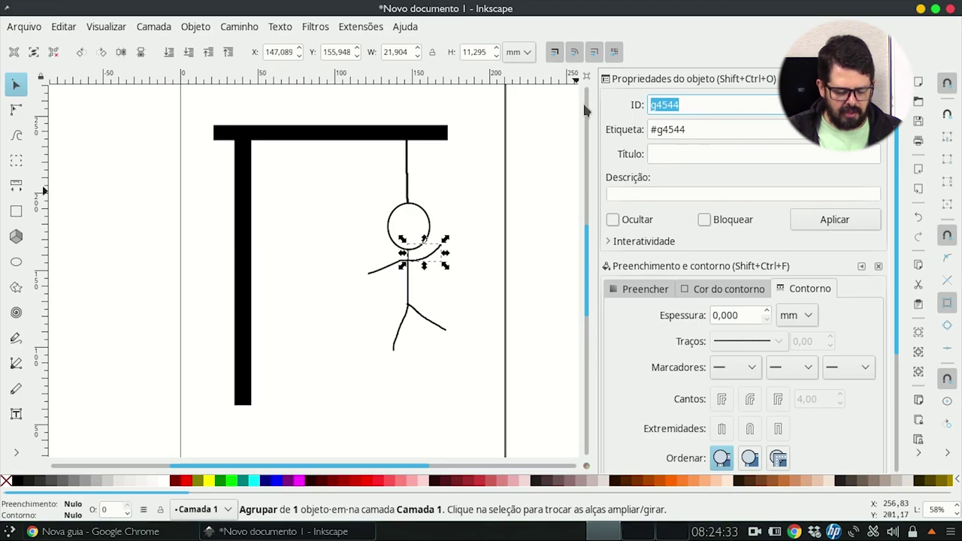
text(bra)
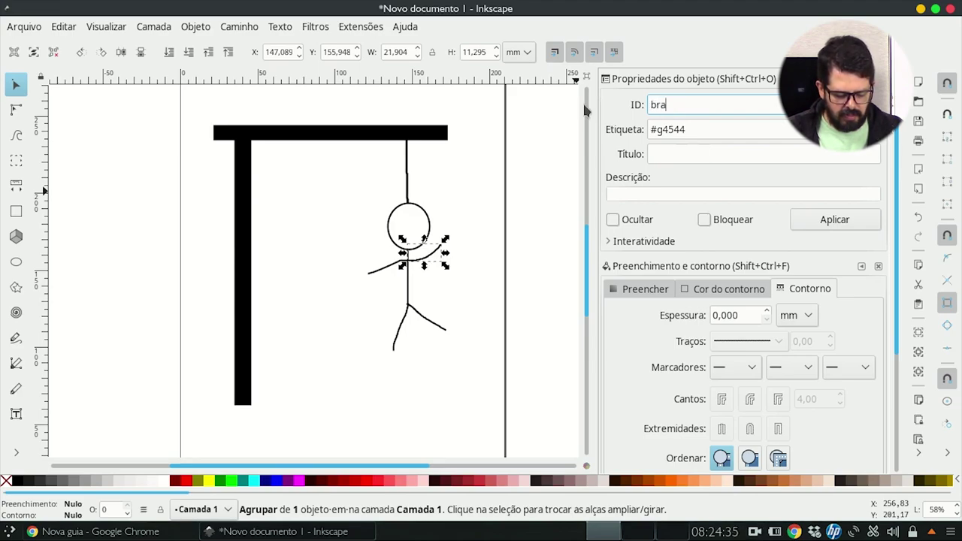
text(codireito)
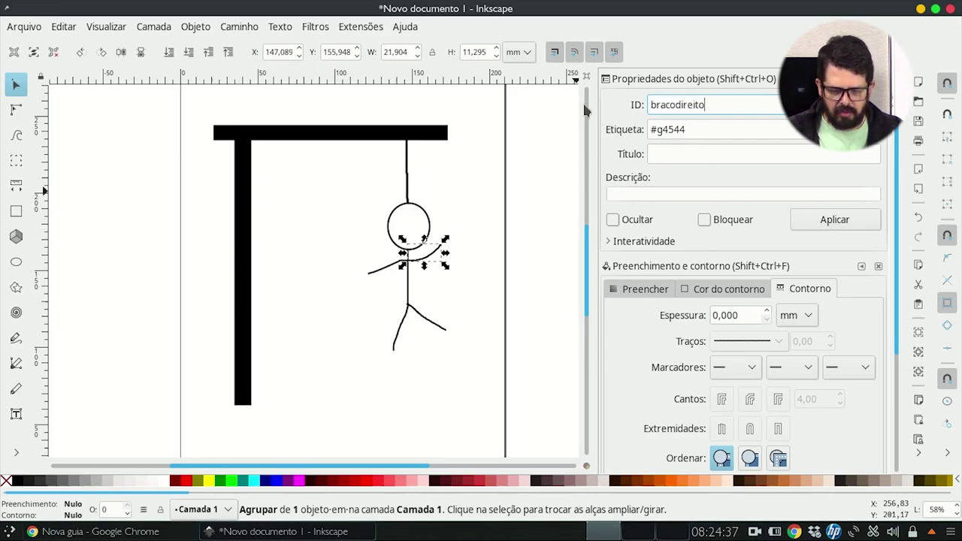
key(Return)
key(ctrl+c)
key(Tab)
key(End)
key(BackSpace)
key(BackSpace)
key(BackSpace)
key(BackSpace)
key(BackSpace)
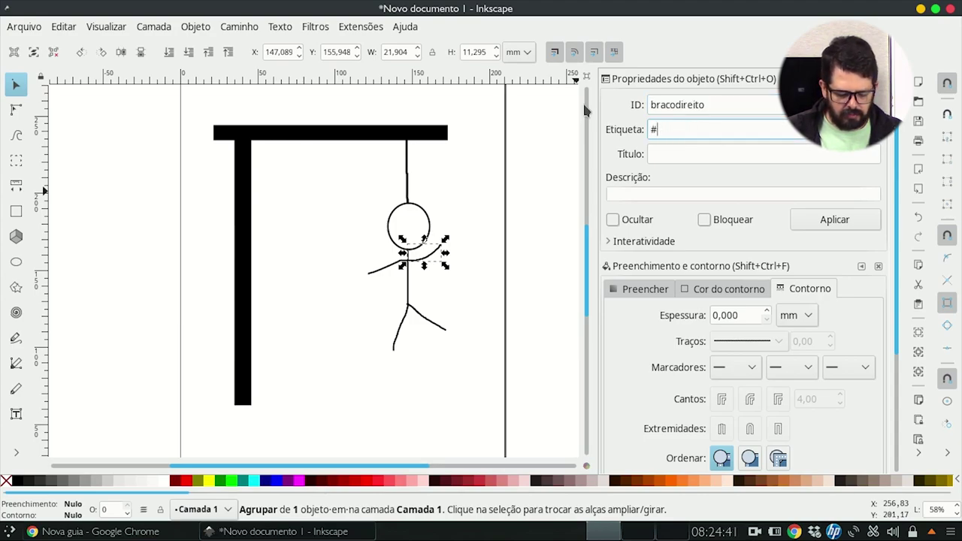
key(ctrl+v)
click(836, 221)
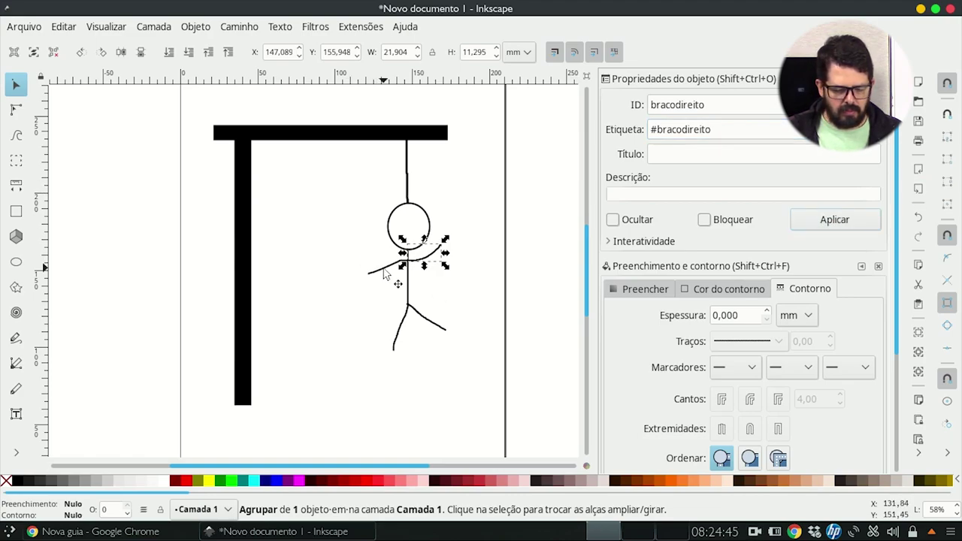
- Set the ID of the arm group extending to the left to bracoesquerdo and its label to #bracoesquerdo, and apply the changes
click(383, 268)
double_click(692, 106)
text(bracoesquerdo)
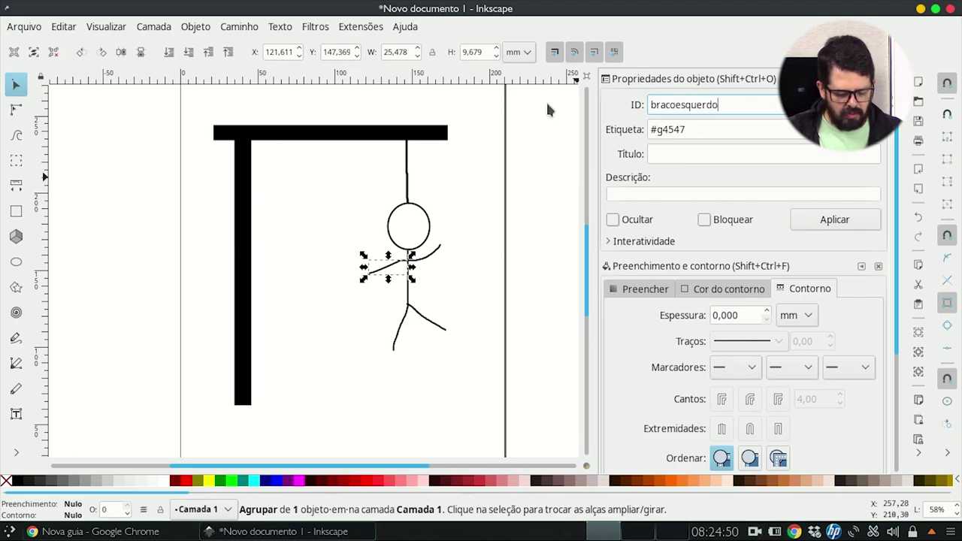
key(ctrl+a)
key(ctrl+c)
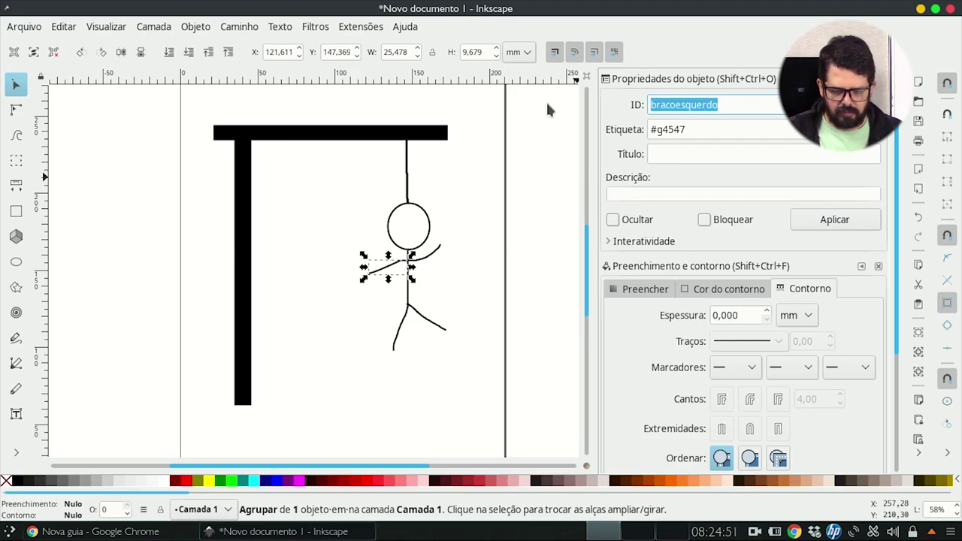
click(685, 129)
key(ctrl+a)
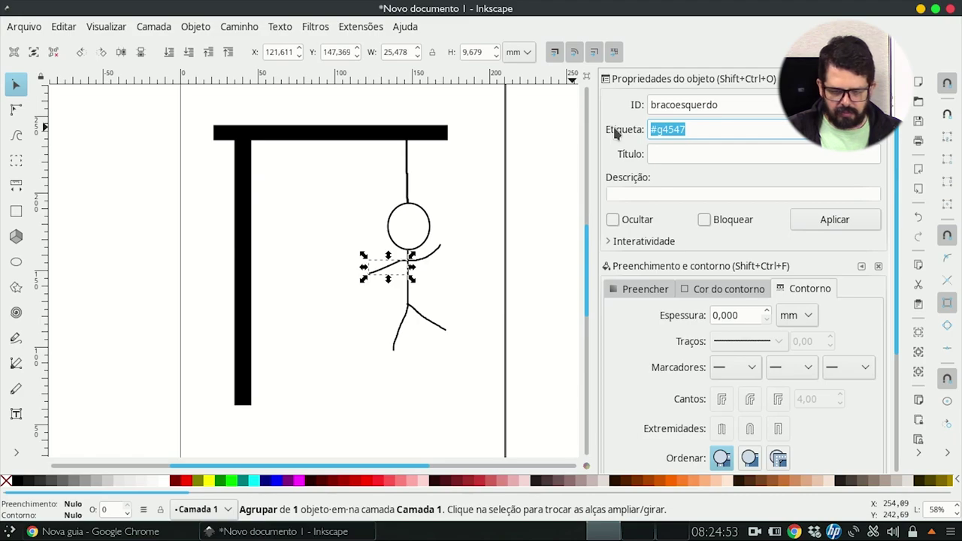
key(ctrl+v)
key(Home)
text(#)
click(852, 219)
- Set the ID of the leg group extending to the right to pernadireita and its label to #pernadireita, and apply the changes
click(442, 325)
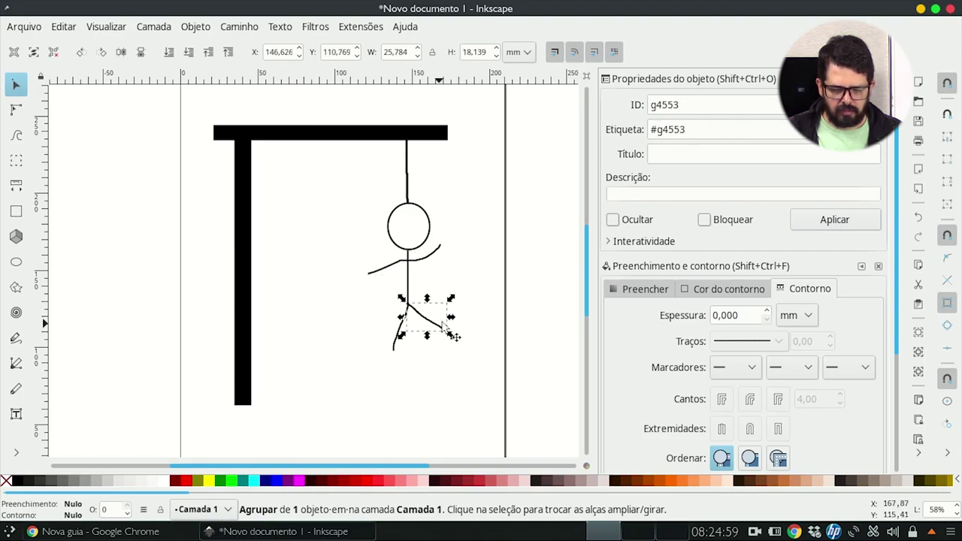
double_click(698, 106)
text(pernadireita)
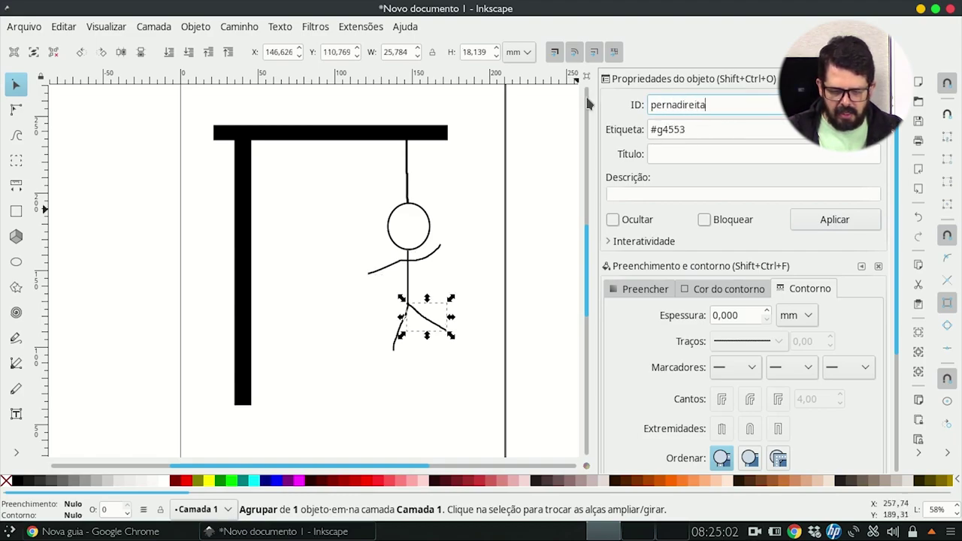
key(ctrl+a)
key(ctrl+c)
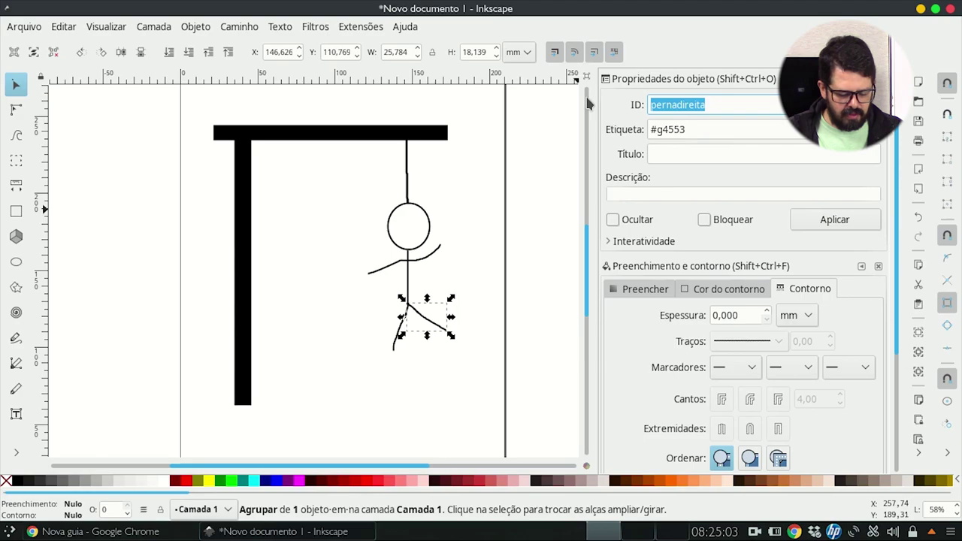
double_click(658, 129)
text(g)
key(BackSpace)
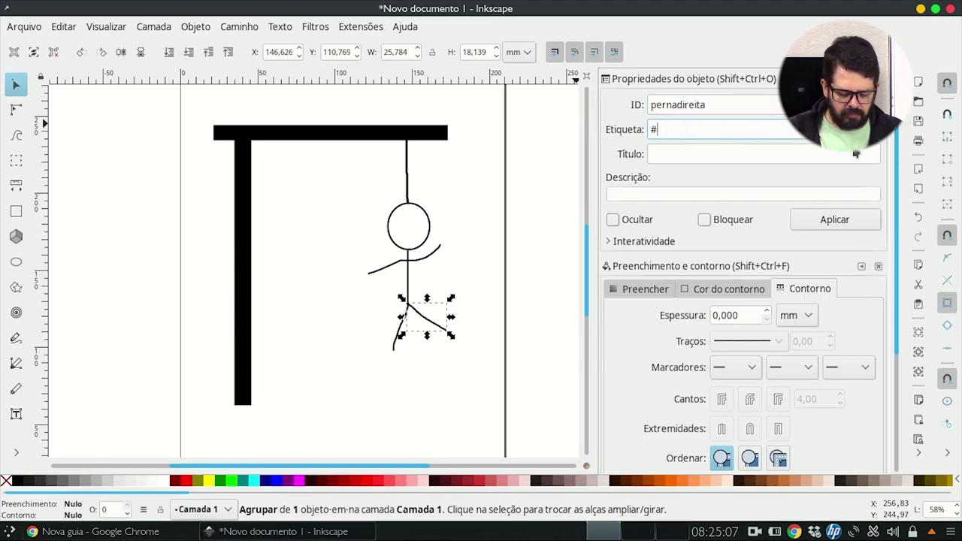
key(ctrl+v)
click(840, 223)
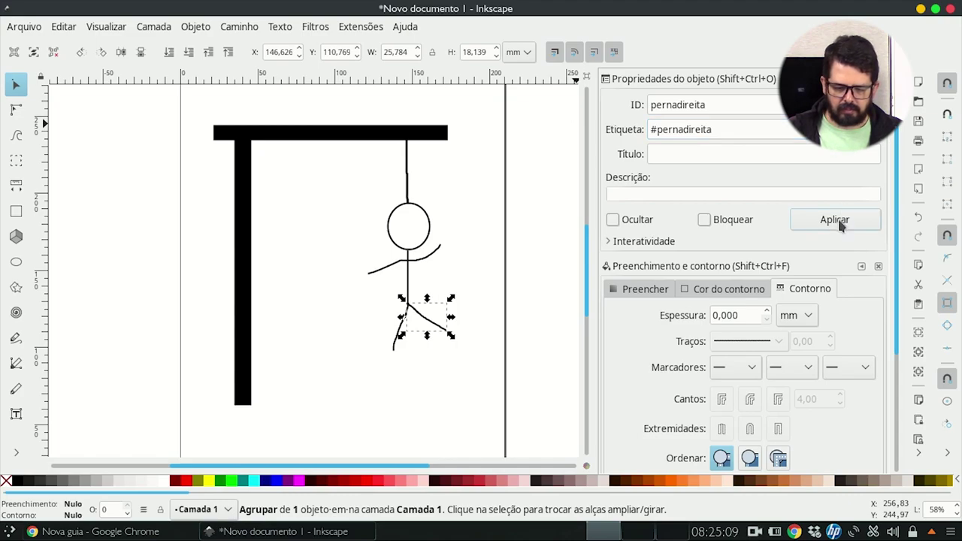
- Set the ID of the leg group extending to the left to pernaesquerda and its label to #pernaesquerda, and apply the changes
click(407, 293)
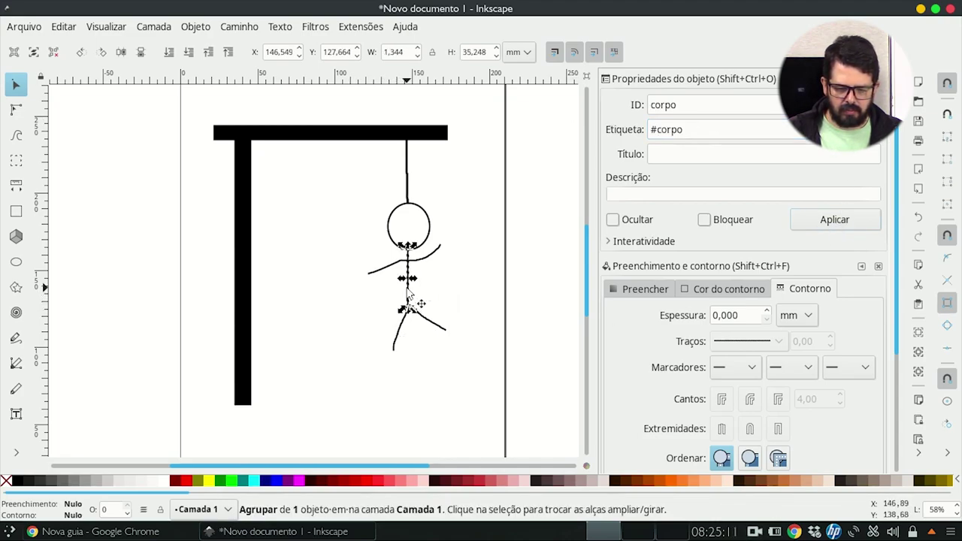
click(401, 331)
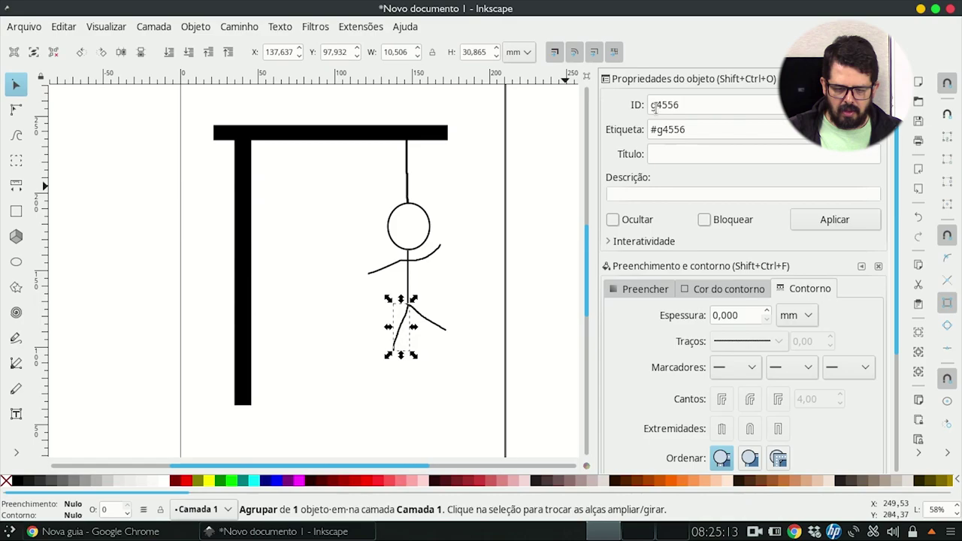
double_click(767, 106)
text(pernaesquerd)
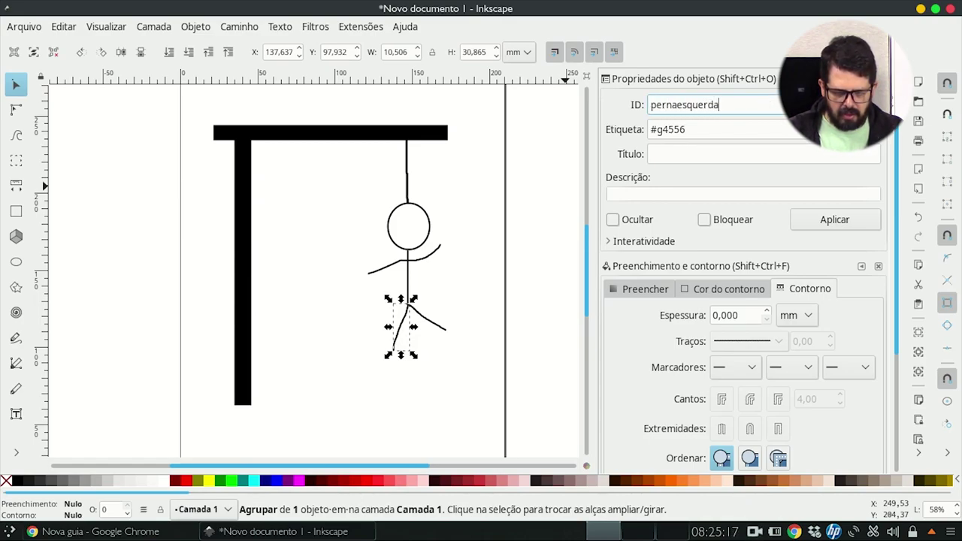
text(a)
key(Return)
key(ctrl+c)
drag(657, 129, 749, 129)
key(ctrl+v)
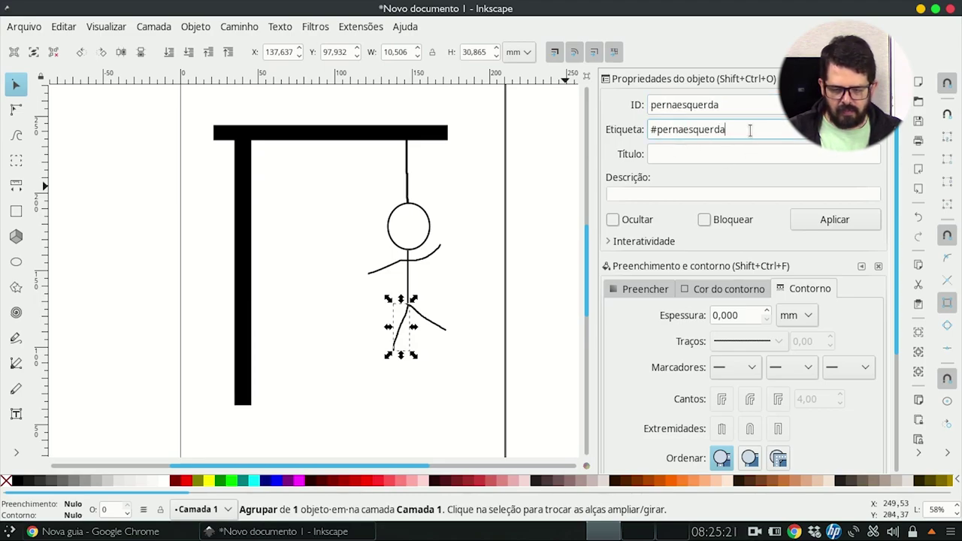
click(820, 219)
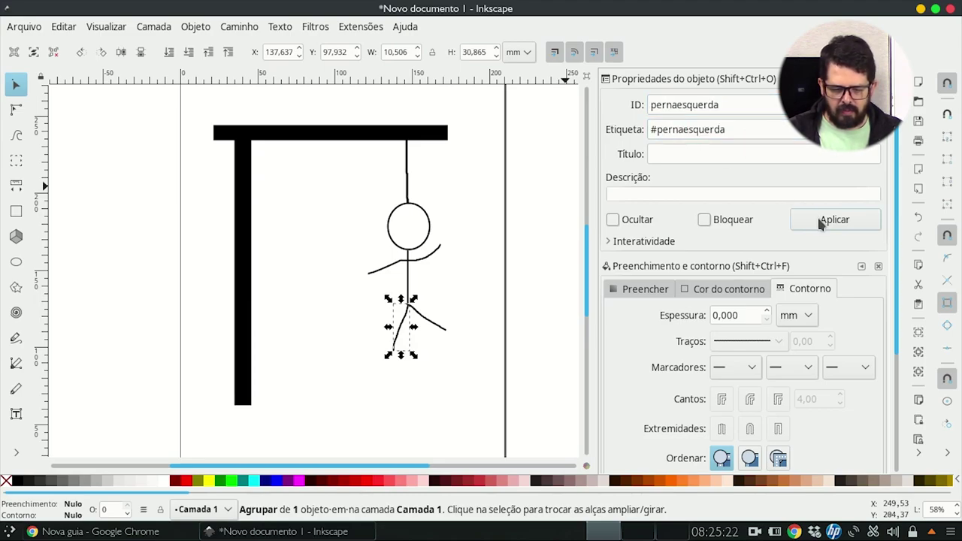
- Select the whole gallows and figure and resize the page to the selection with zero margins in the document properties
click(460, 342)
drag(496, 434, 137, 101)
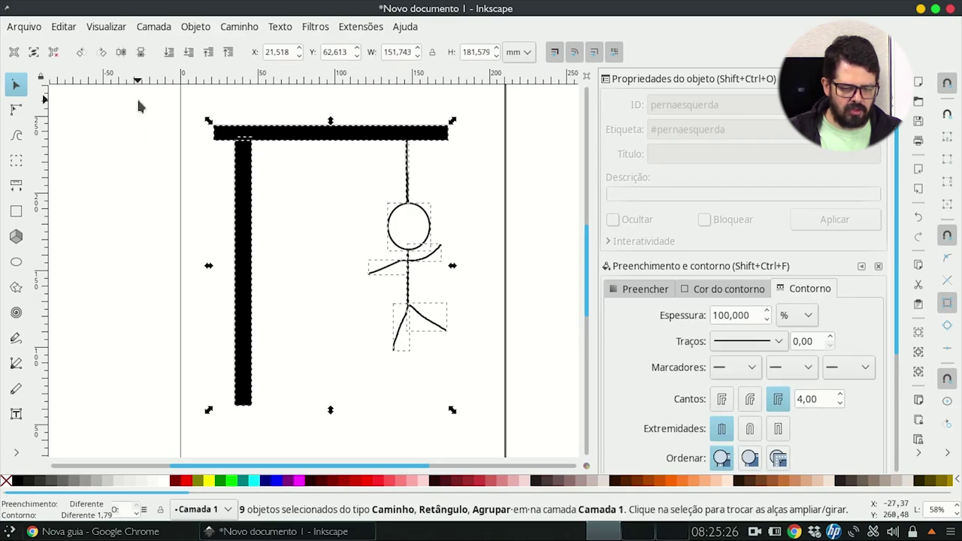
click(30, 28)
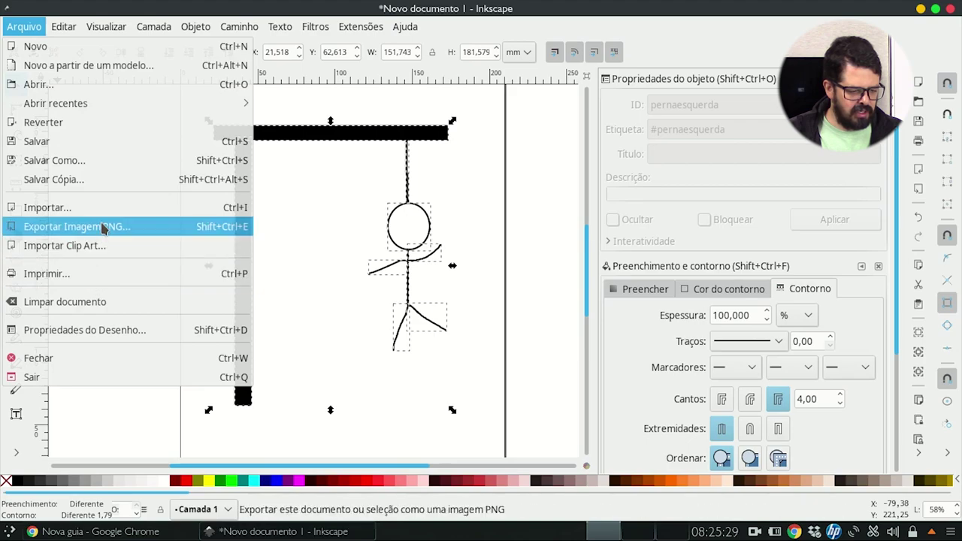
click(105, 331)
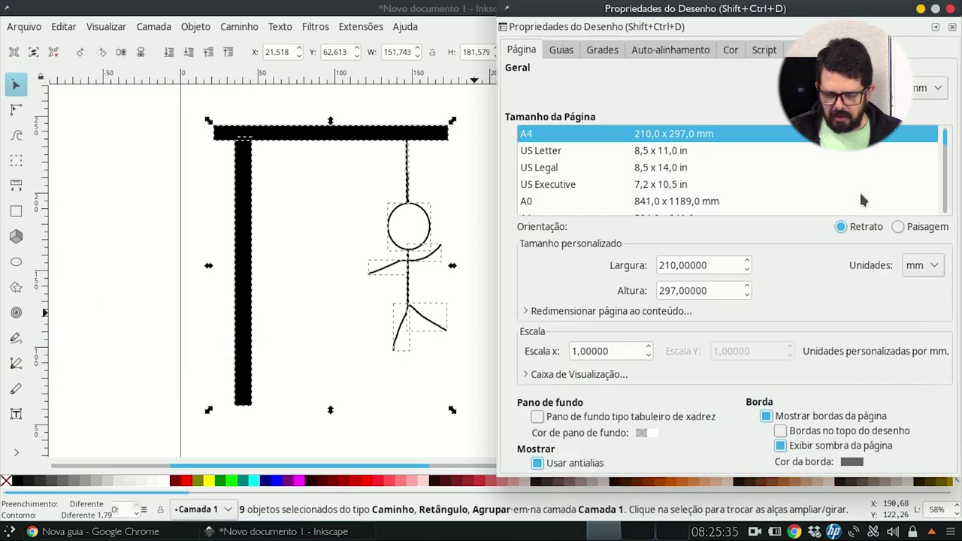
click(615, 315)
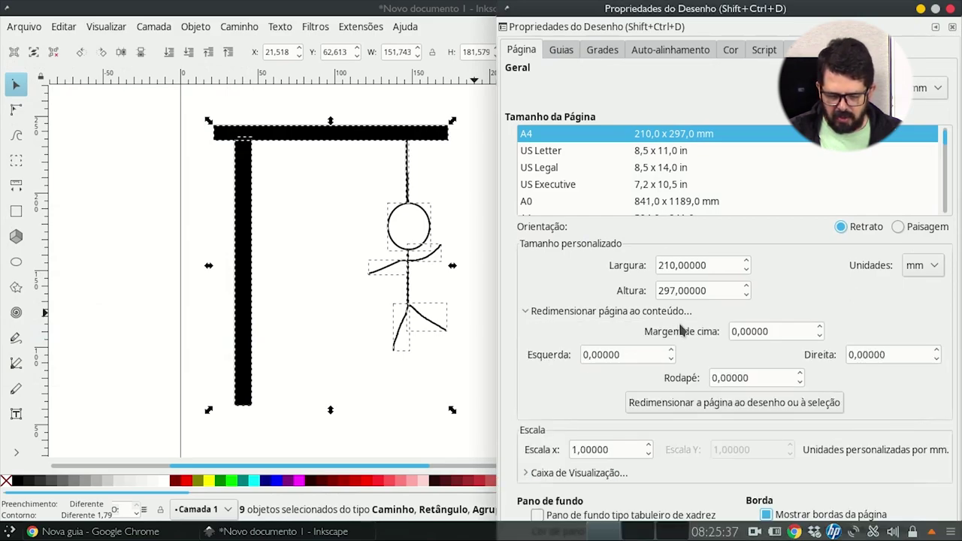
click(692, 404)
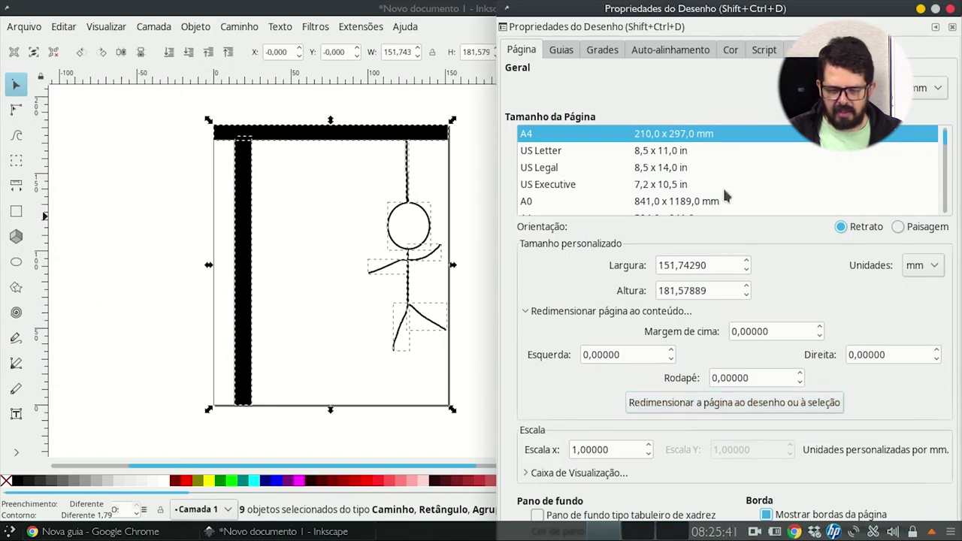
click(953, 9)
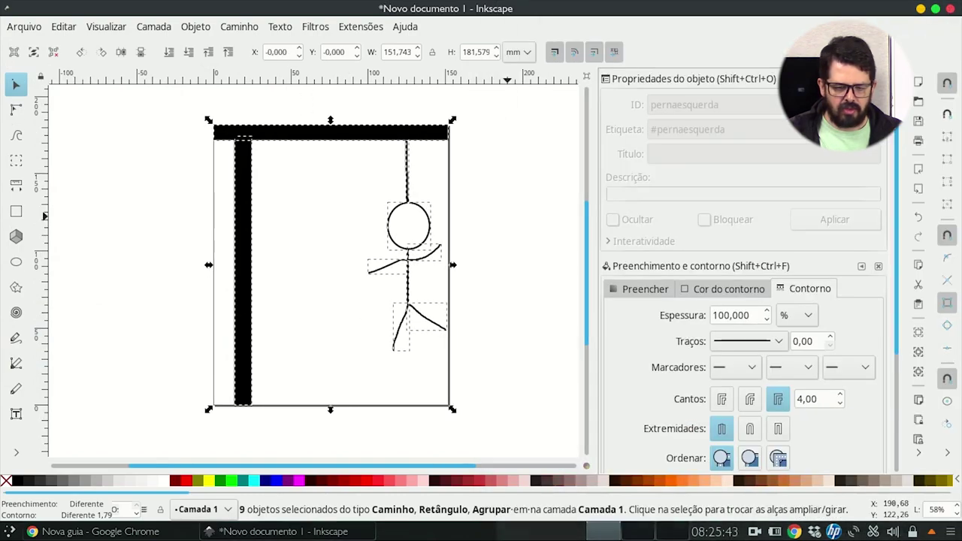
- Save the drawing as forca.svg in Inkscape SVG format in the Área de Trabalho folder and close the program
click(25, 29)
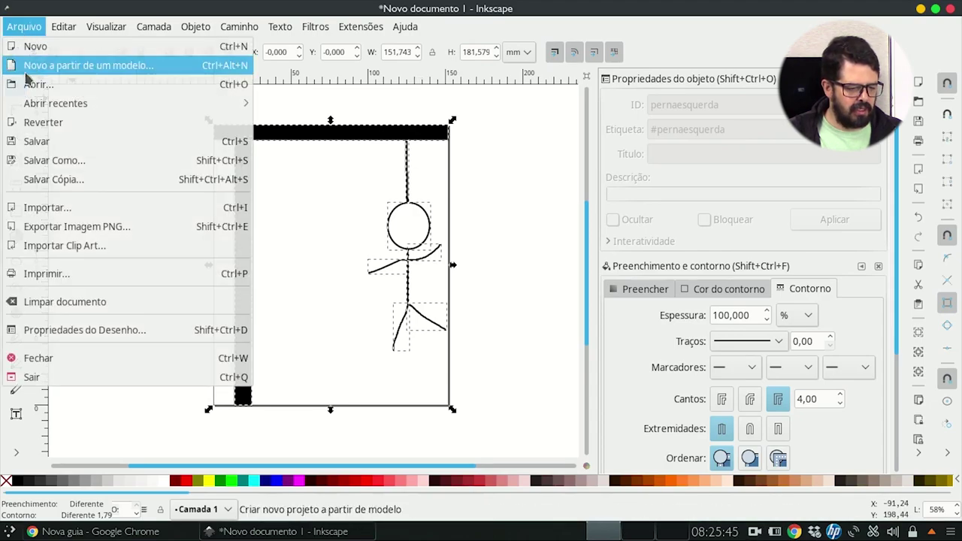
click(85, 146)
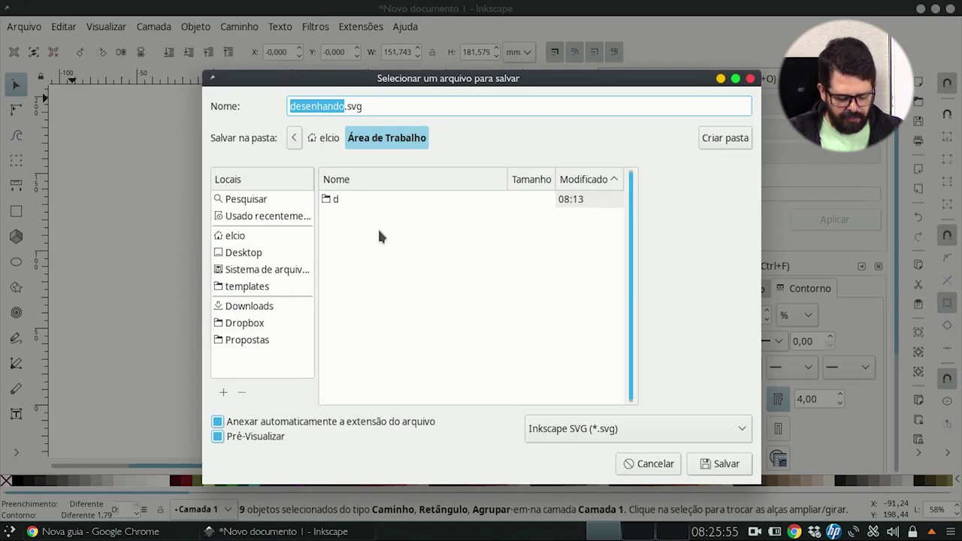
text(forca)
key(Return)
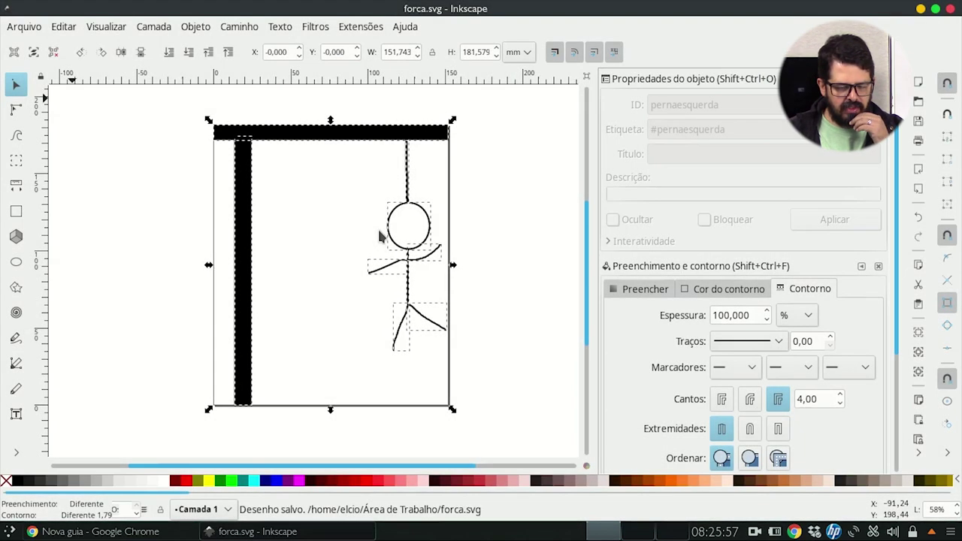
click(951, 9)
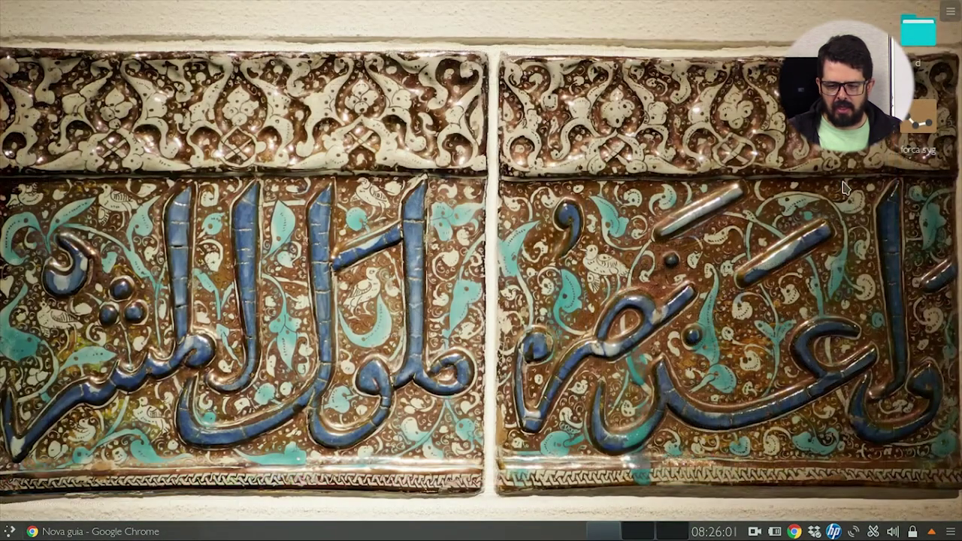
- Open forca.svg from the desktop in Kate and examine the IDs of the group elements in its SVG code
right_click(918, 132)
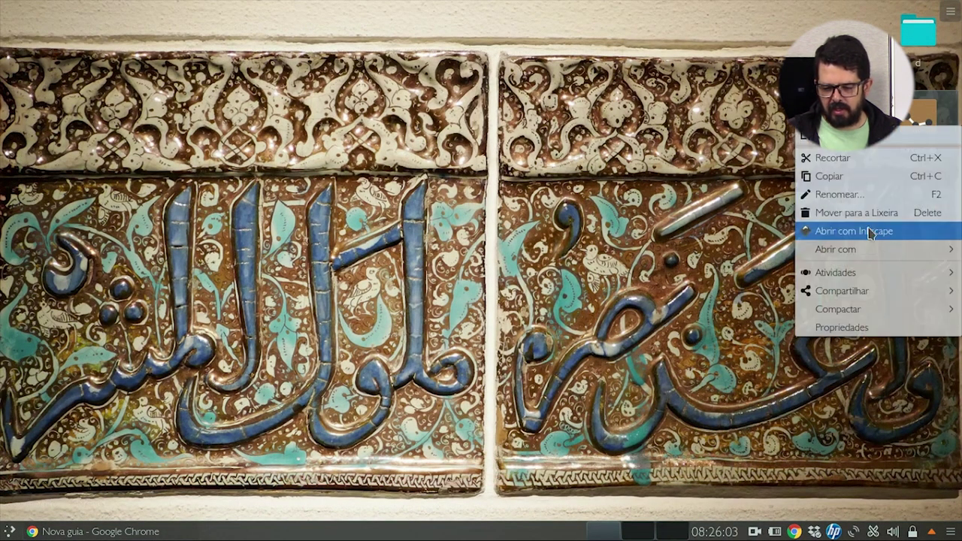
mouse_move(864, 252)
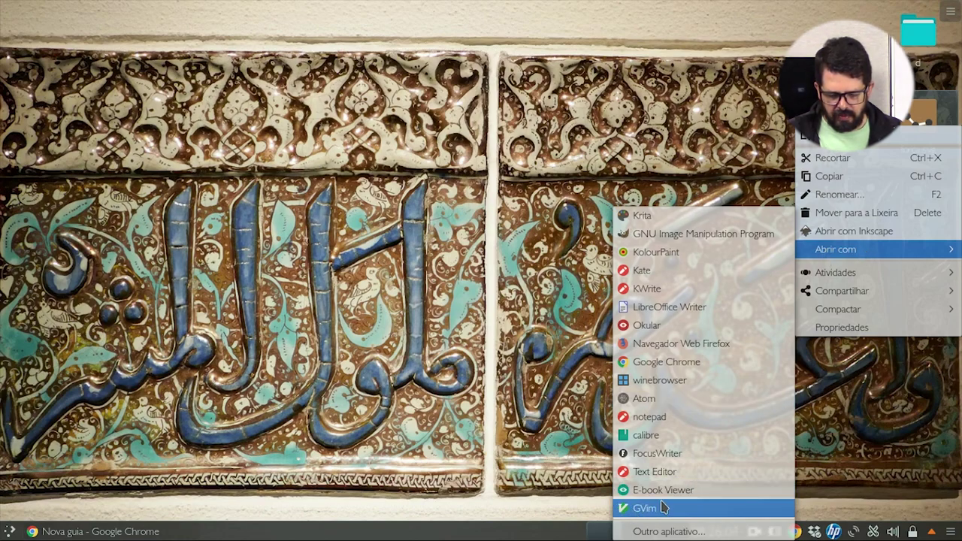
click(687, 270)
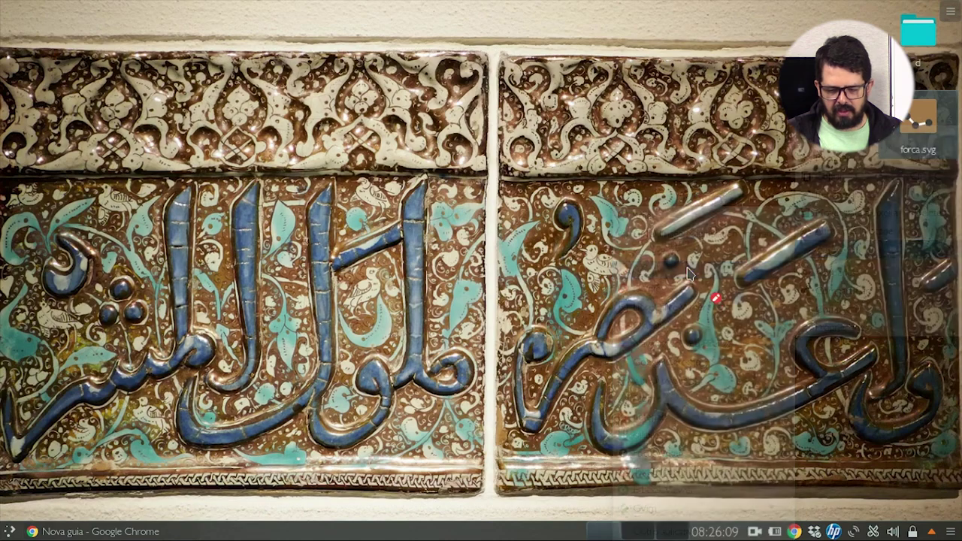
click(283, 180)
scroll(539, 177, down, 3)
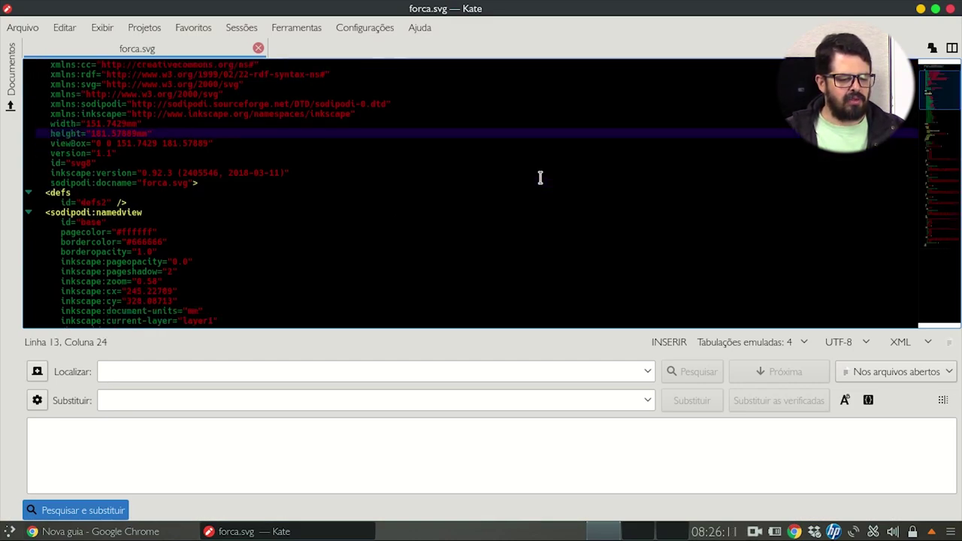
scroll(540, 177, down, 8)
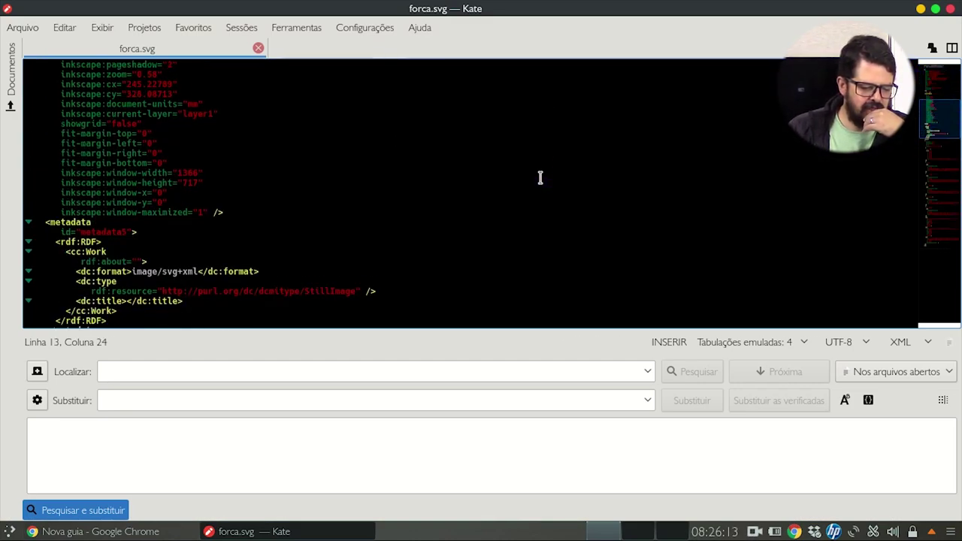
scroll(540, 178, down, 7)
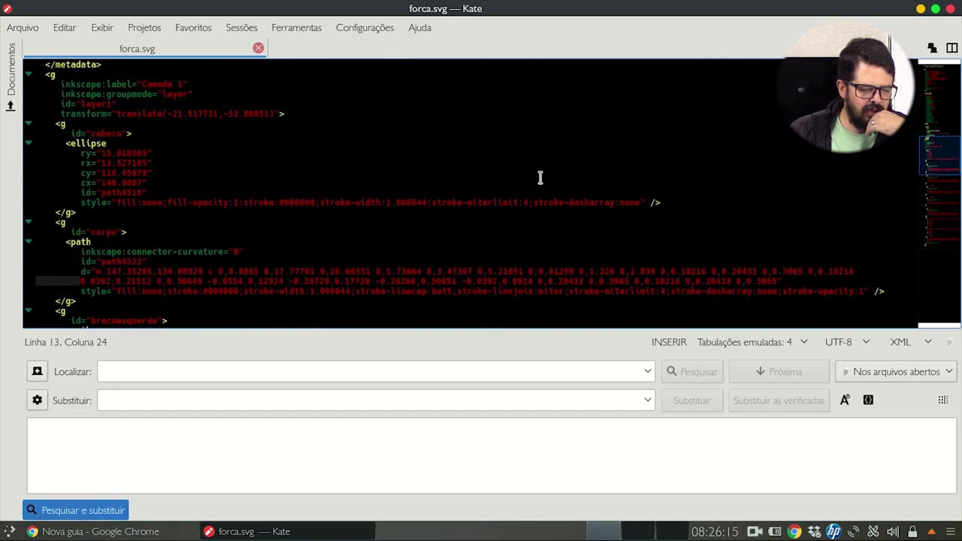
- Examine the remaining group IDs and gallows shapes in the SVG code down to the closing svg tag, and close the editor
scroll(540, 178, down, 11)
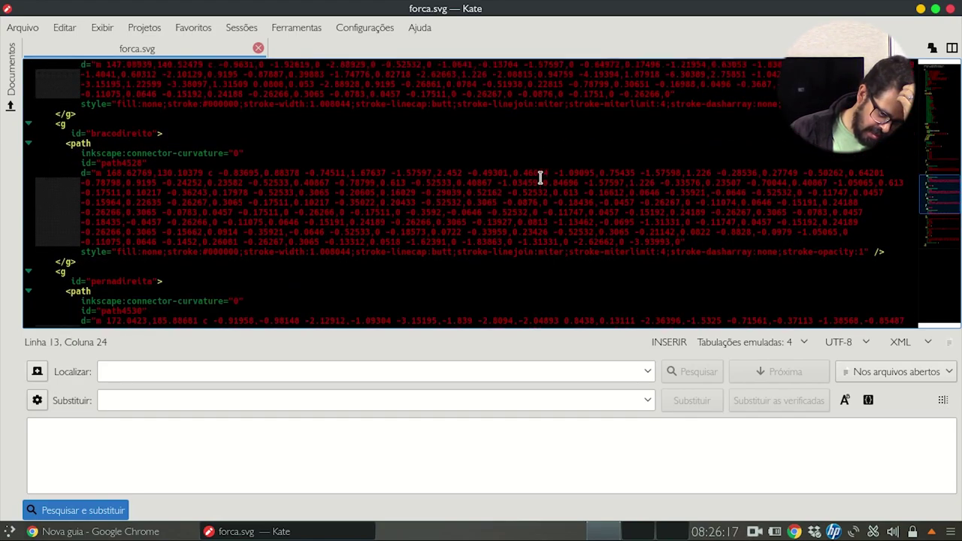
scroll(539, 177, down, 6)
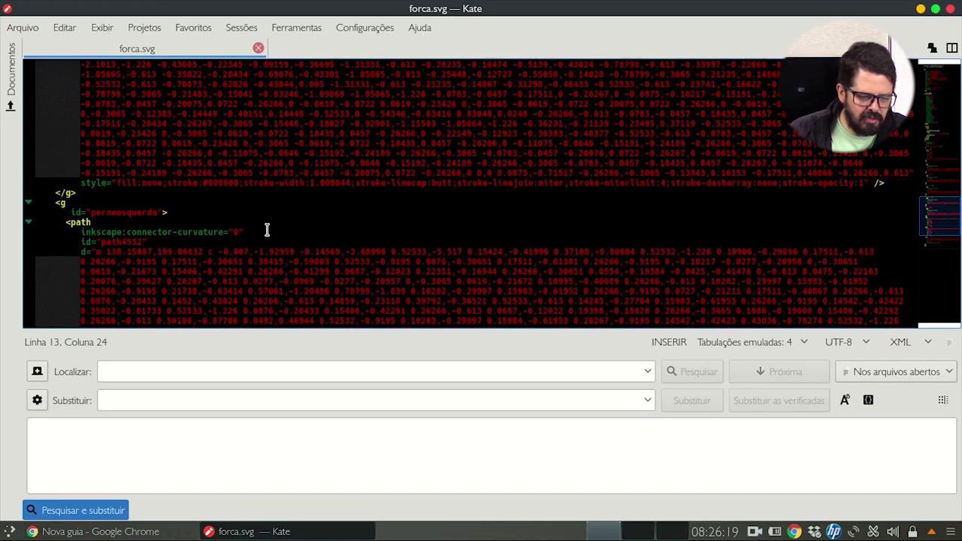
scroll(266, 230, down, 4)
scroll(266, 230, down, 6)
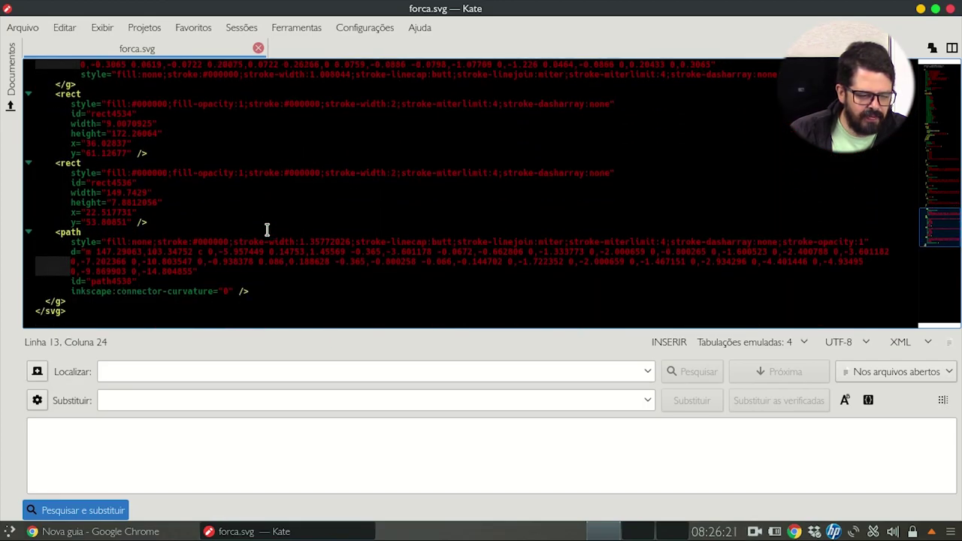
scroll(266, 230, up, 8)
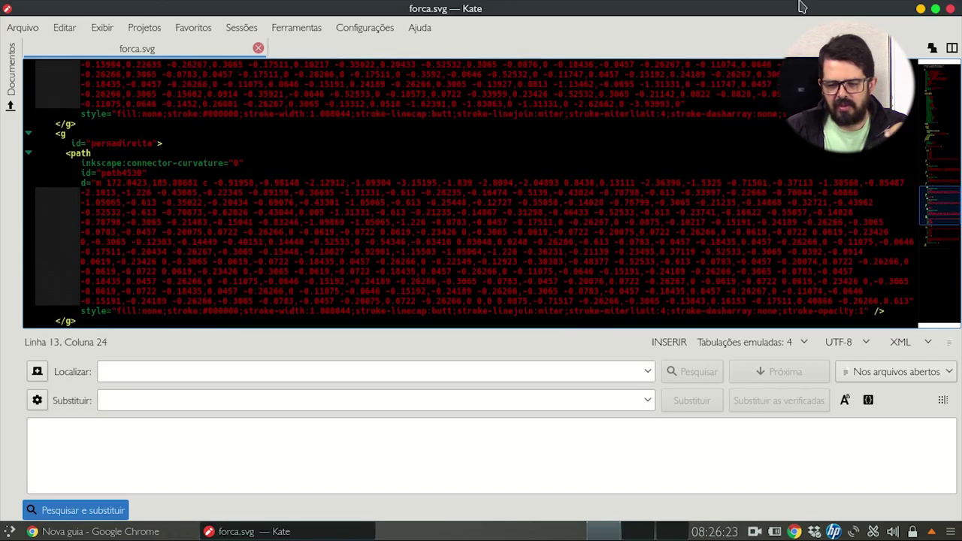
click(951, 8)
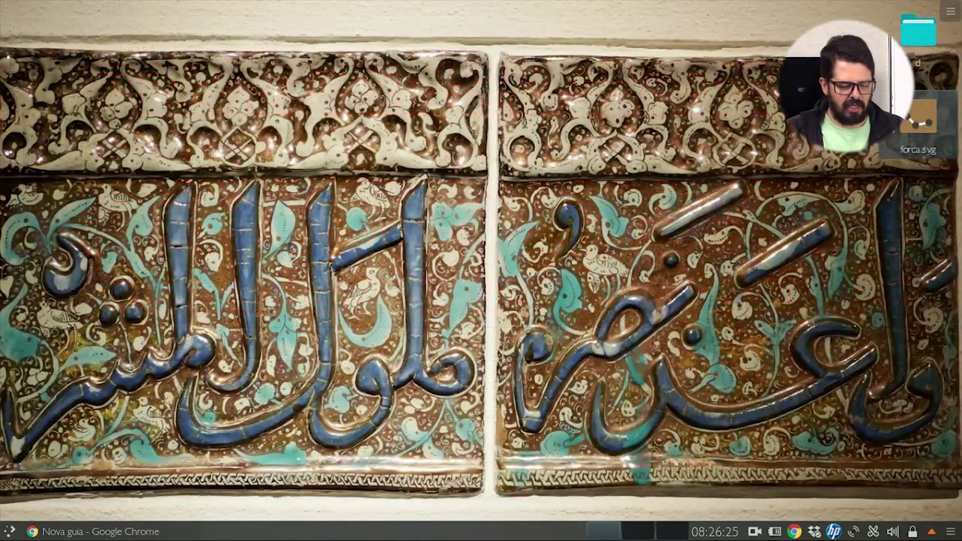
- Open the Konsole terminal, change to the Desktop/ folder and list its files
click(12, 532)
click(152, 179)
text(cd Desktop/)
key(Return)
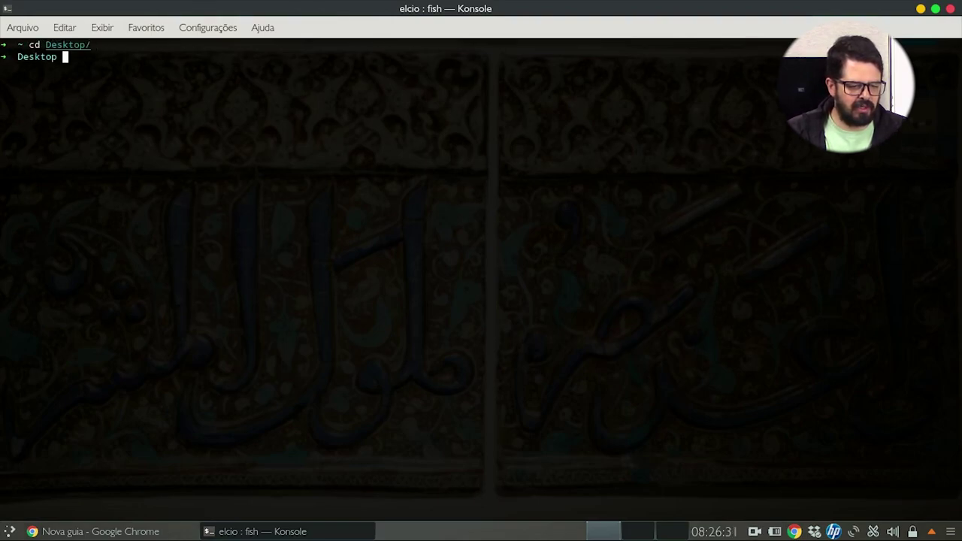
text(ls)
key(Return)
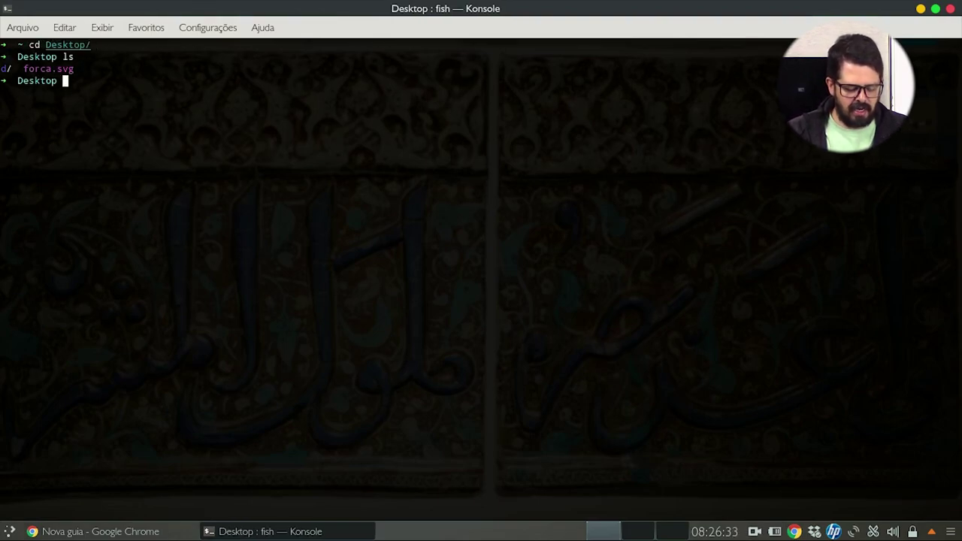
- Copy forca.svg to a new file named forca.html in the same folder
text(cp)
key(BackSpace)
key(BackSpace)
key(BackSpace)
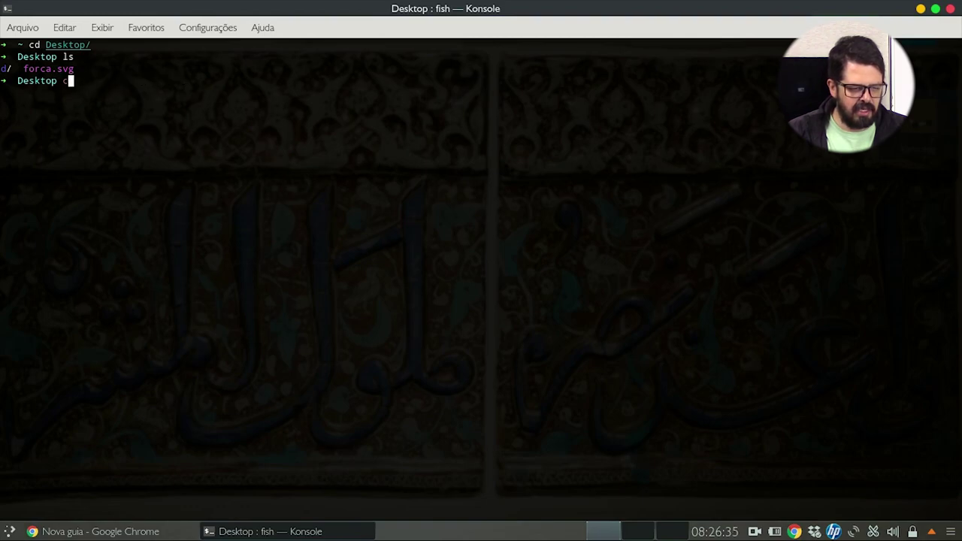
text(cp )
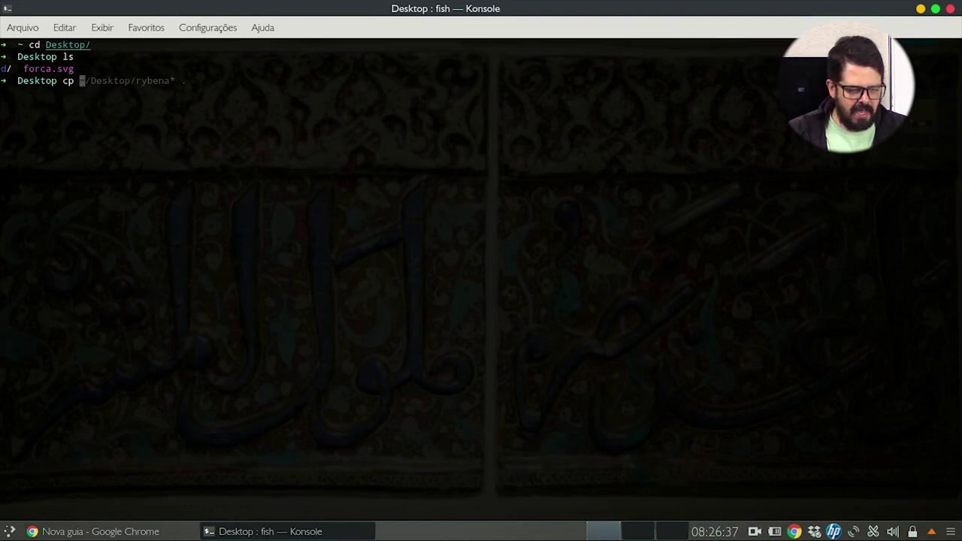
text(f)
key(Tab)
text(forca.html)
key(Return)
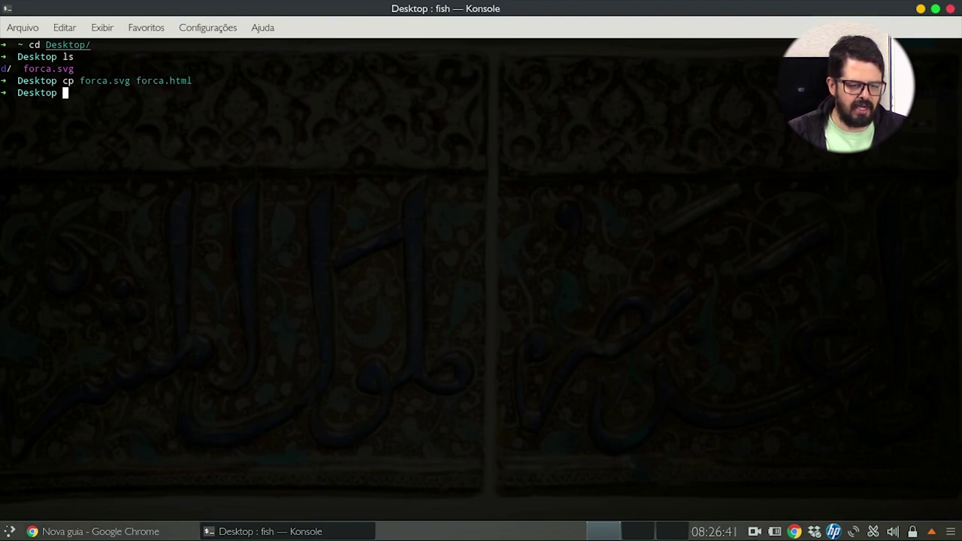
- Open forca.html in vi and delete the XML declaration, the Inkscape comment and the blank line above the svg tag
text(vi forca.)
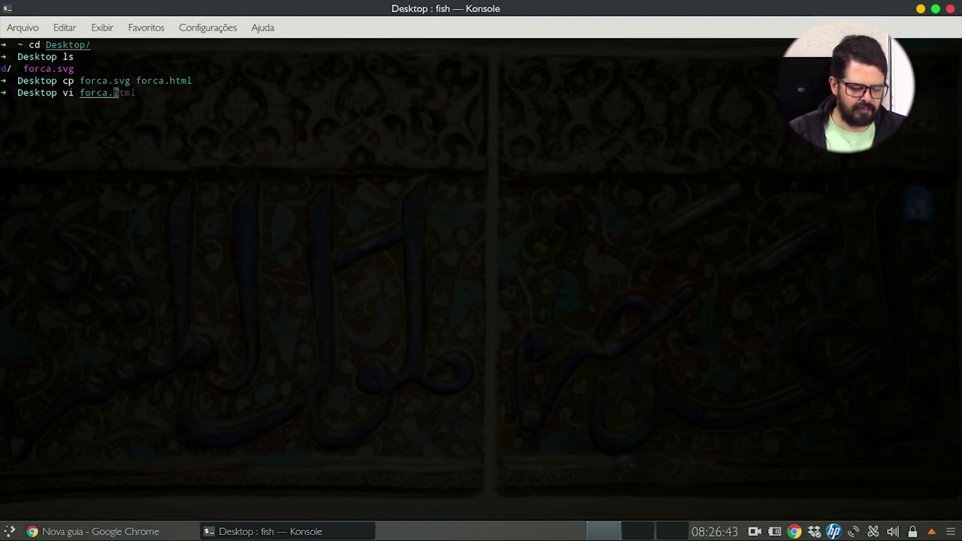
text(html)
key(Return)
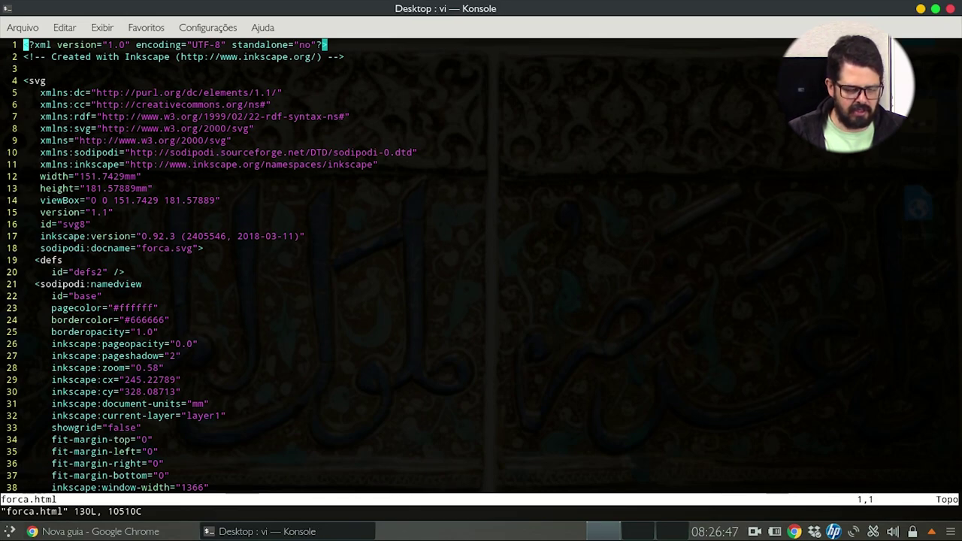
key(shift+v)
key(j)
key(d)
key(d)
key(d)
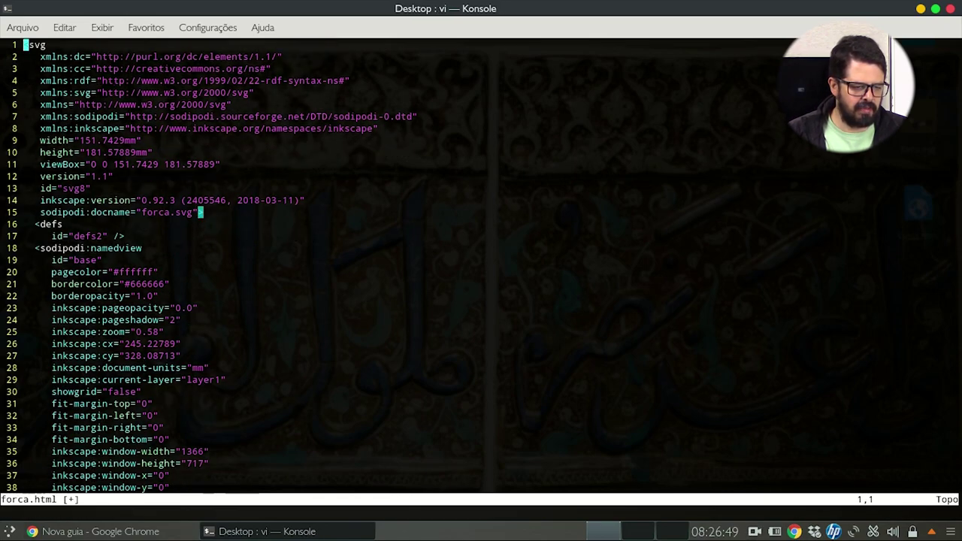
- Look over the namespace and size attributes of the opening svg tag
key(j)
key(j)
key(j)
key(j)
key(j)
key(j)
key(j)
key(j)
key(j)
key(k)
key(k)
key(k)
key(k)
key(k)
key(k)
key(k)
key(k)
key(k)
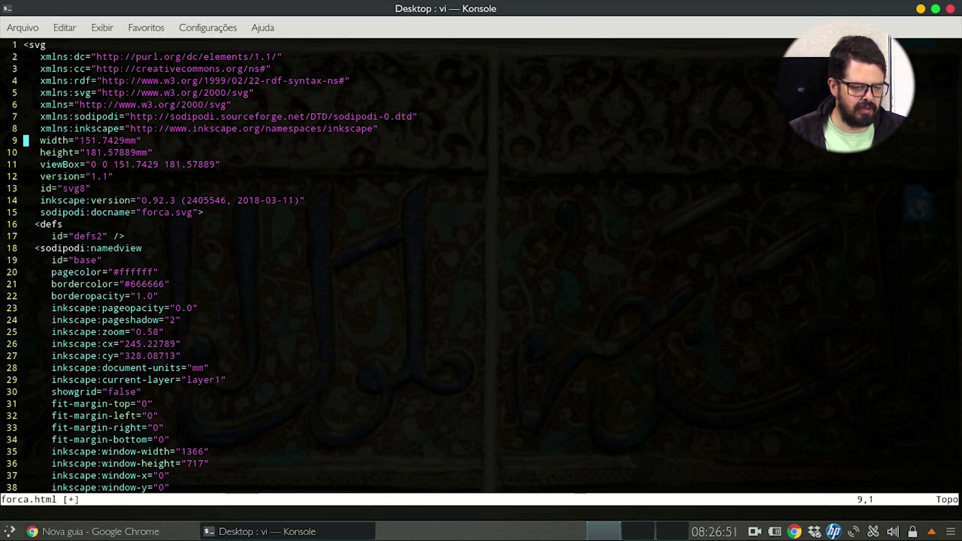
- Insert an HTML5 page skeleton above the svg element by expanding the html5 snippet
key(i)
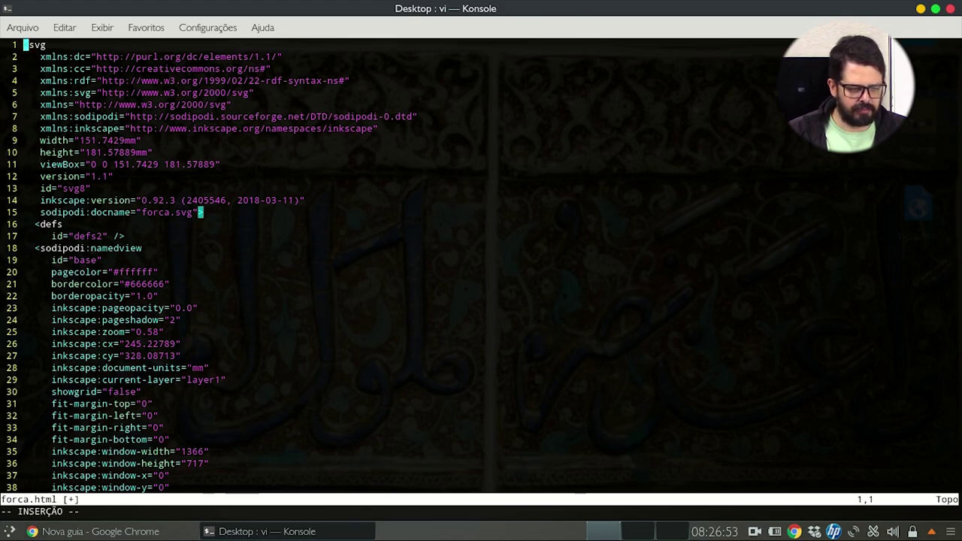
key(Return)
key(Return)
key(Up)
key(Up)
text(<)
text(html5)
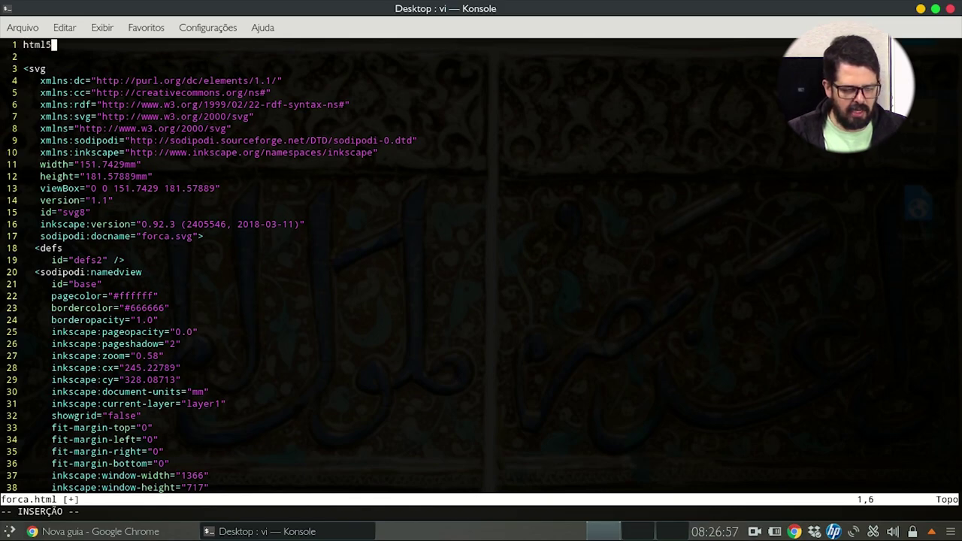
key(Tab)
key(Escape)
- Move the footer block and the closing body and html tags from the skeleton to below the closing svg tag
key(j)
key(j)
key(j)
key(j)
key(j)
key(j)
key(j)
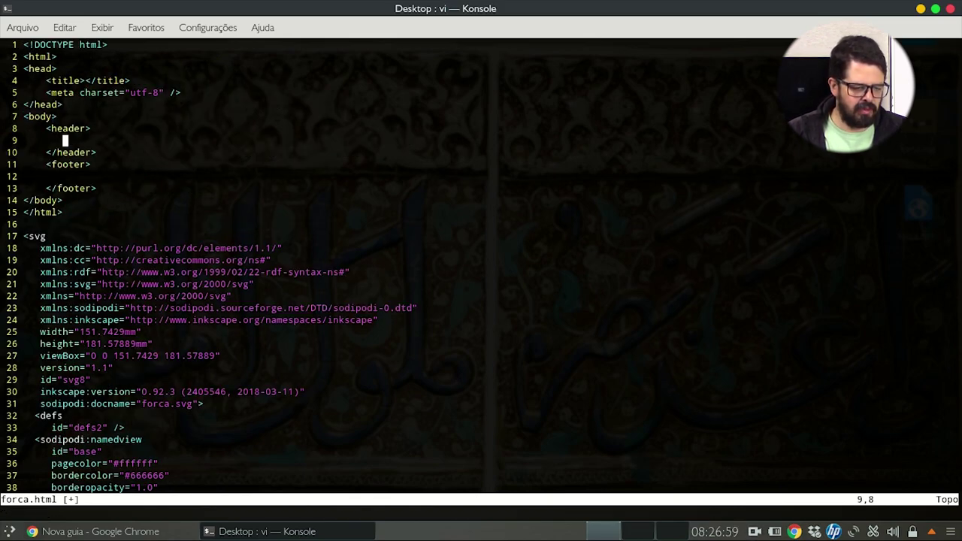
key(shift+v)
key(j)
key(j)
key(j)
key(j)
key(d)
key(shift+g)
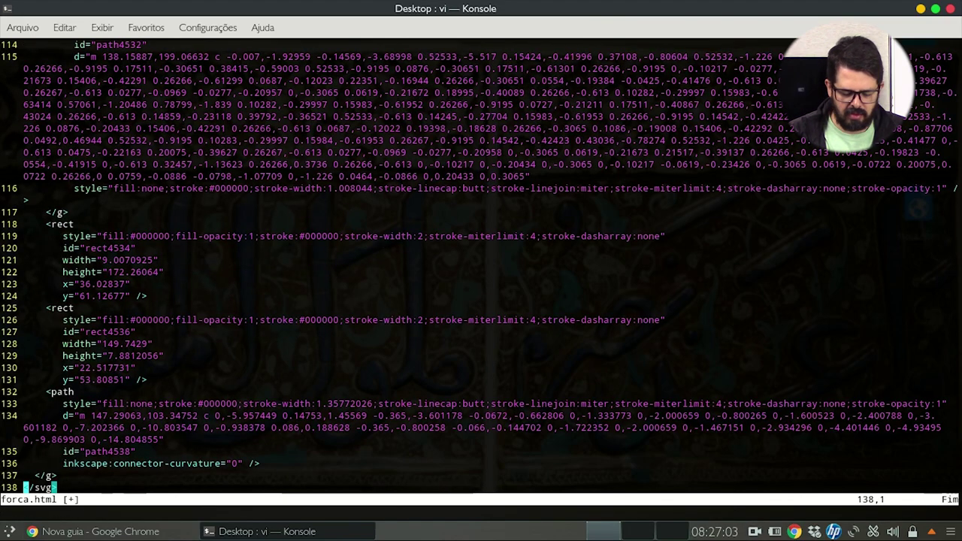
key(o)
key(Escape)
text(p)
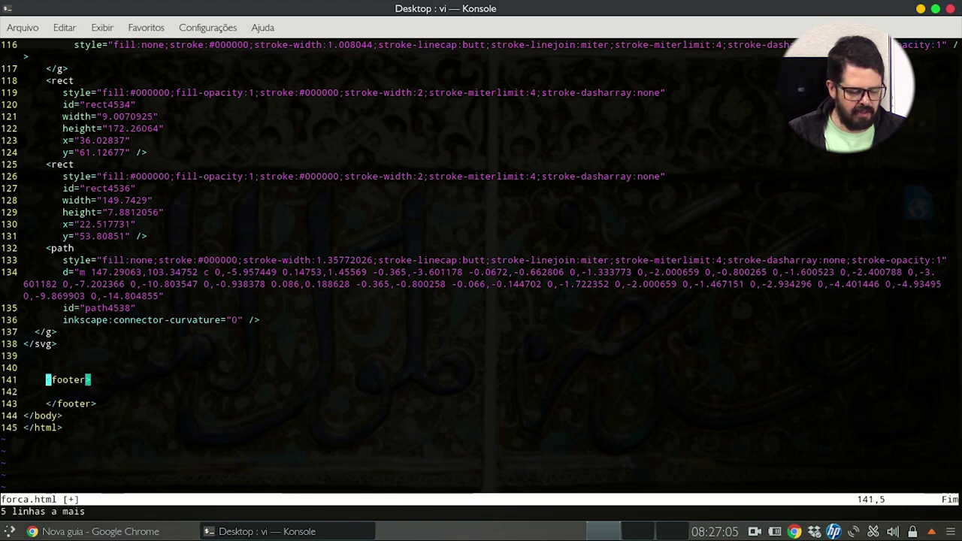
- Save forca.html and open it from the desktop in Google Chrome
text(:w)
key(Return)
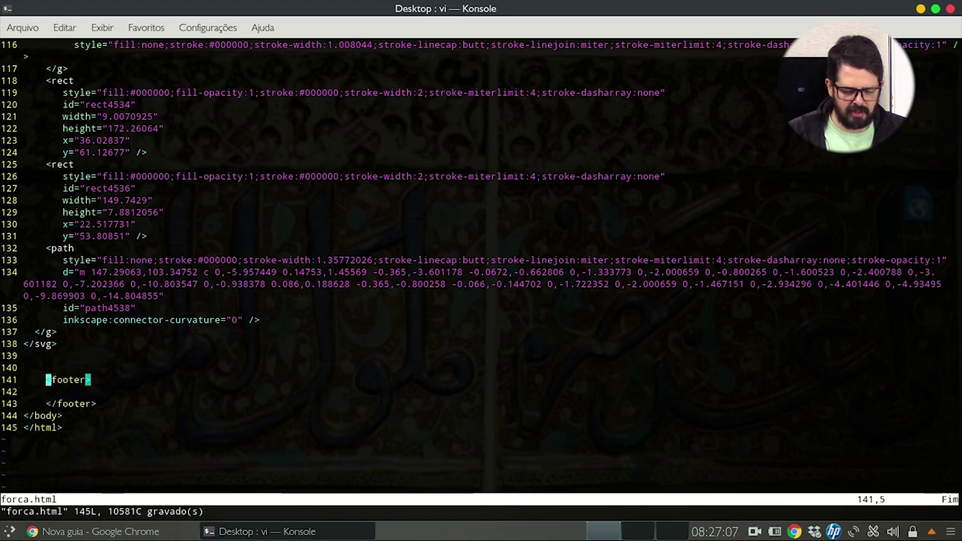
key(ctrl+F12)
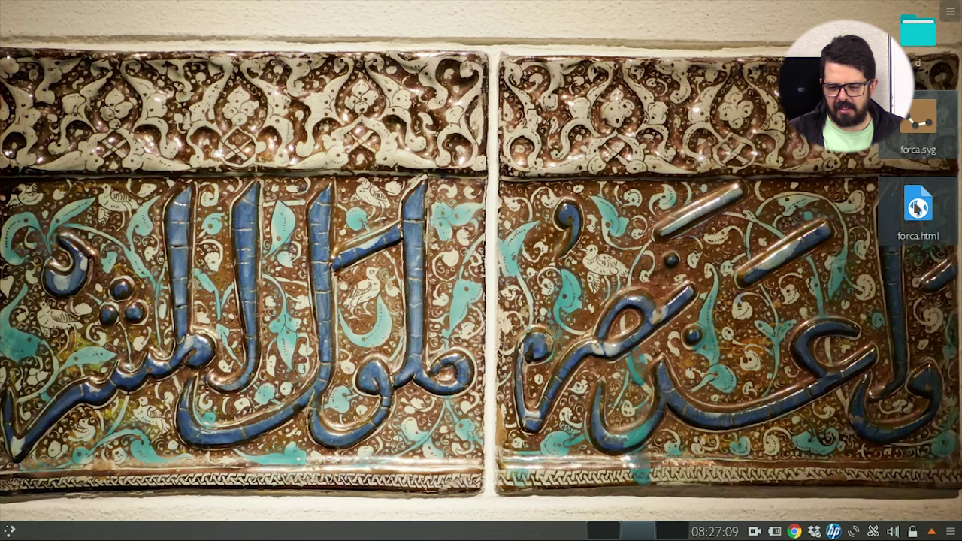
click(919, 207)
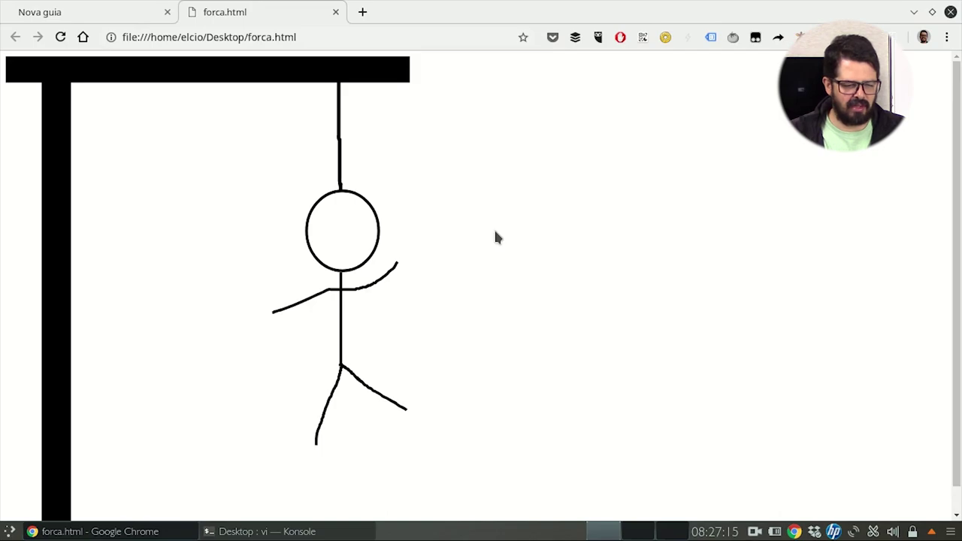
- Switch back to vi in Konsole and review forca.html from its beginning through the svg attributes, namedview and metadata elements
key(alt+Tab)
key(Page_Up)
key(Page_Up)
key(Page_Up)
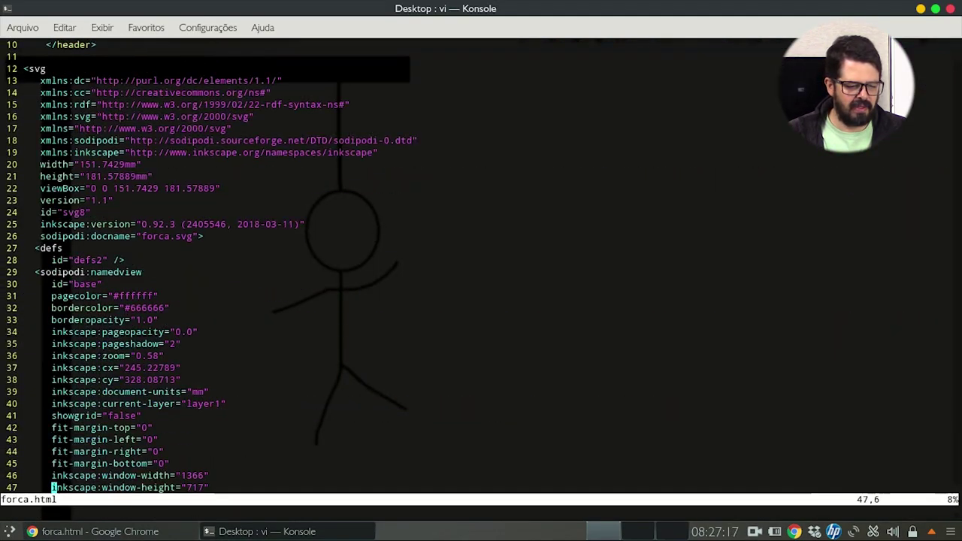
key(Page_Up)
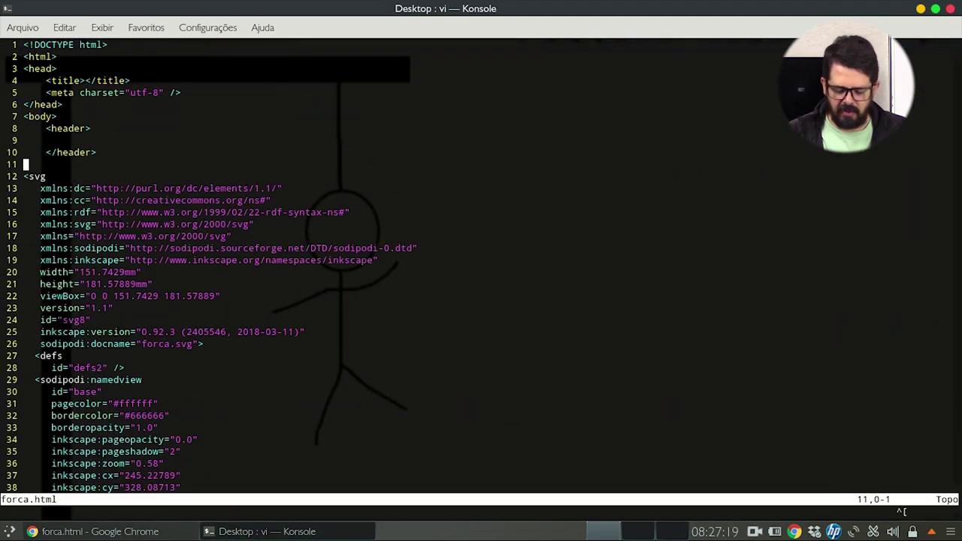
key(Down)
key(Down)
key(Down)
key(Down)
key(Down)
key(Down)
key(Down)
key(Down)
key(Down)
key(Down)
key(Down)
key(Down)
key(Down)
key(Down)
key(Down)
key(Down)
key(Down)
key(Down)
key(Down)
key(Down)
key(Down)
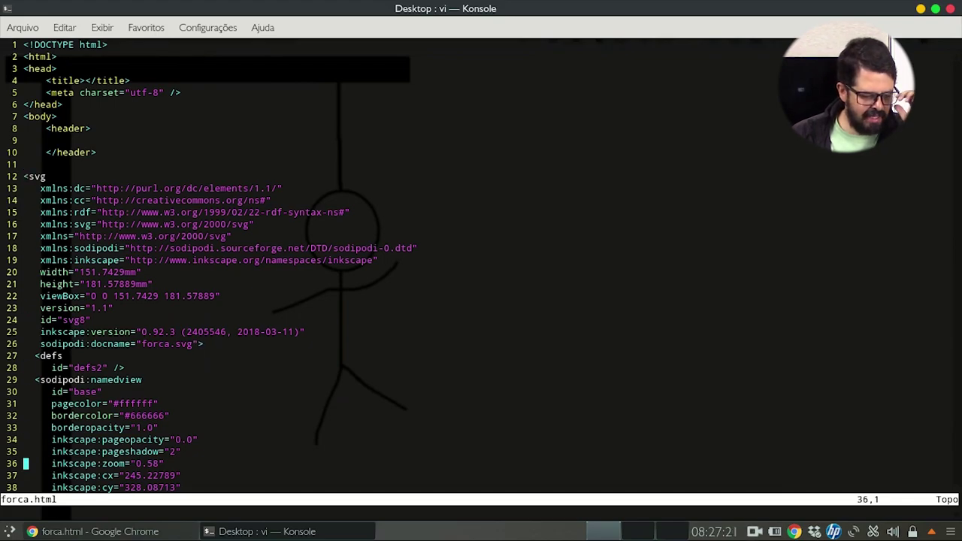
key(Down)
key(Down)
key(Down)
key(Down)
key(Down)
key(Down)
key(Down)
key(Down)
key(Down)
key(Down)
key(Down)
key(Down)
key(Down)
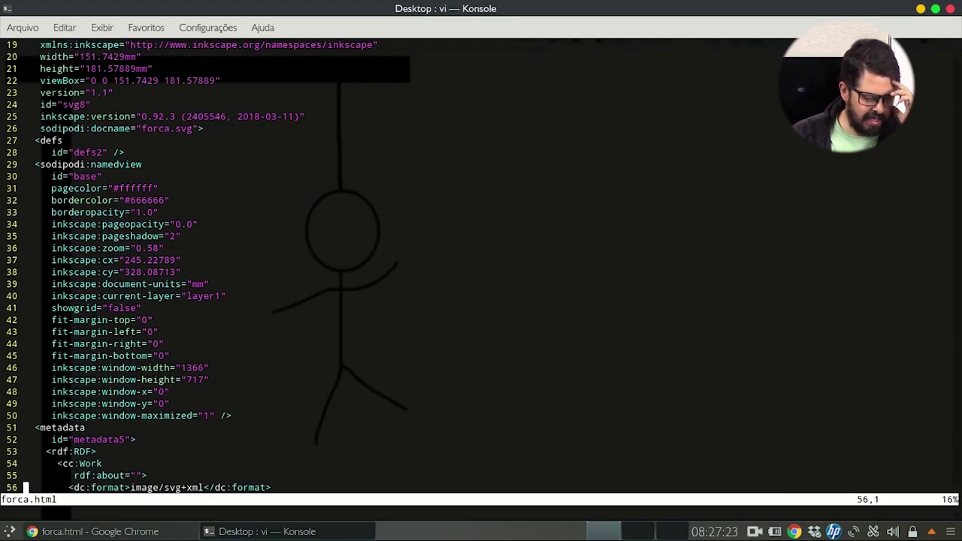